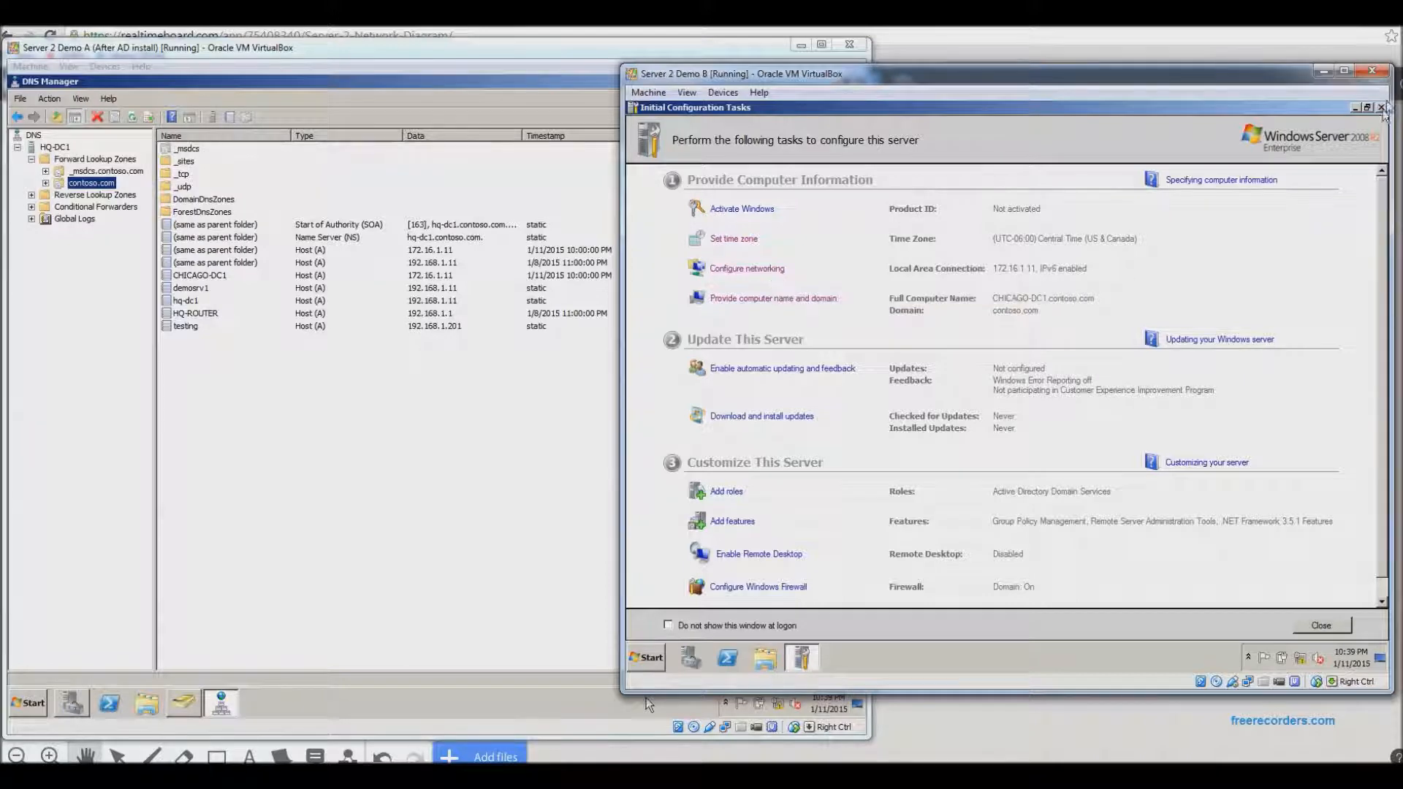
Step: Install the DNS Server role on CHICAGO-DC1 with the Add Roles Wizard and close the finished wizard
click(1382, 107)
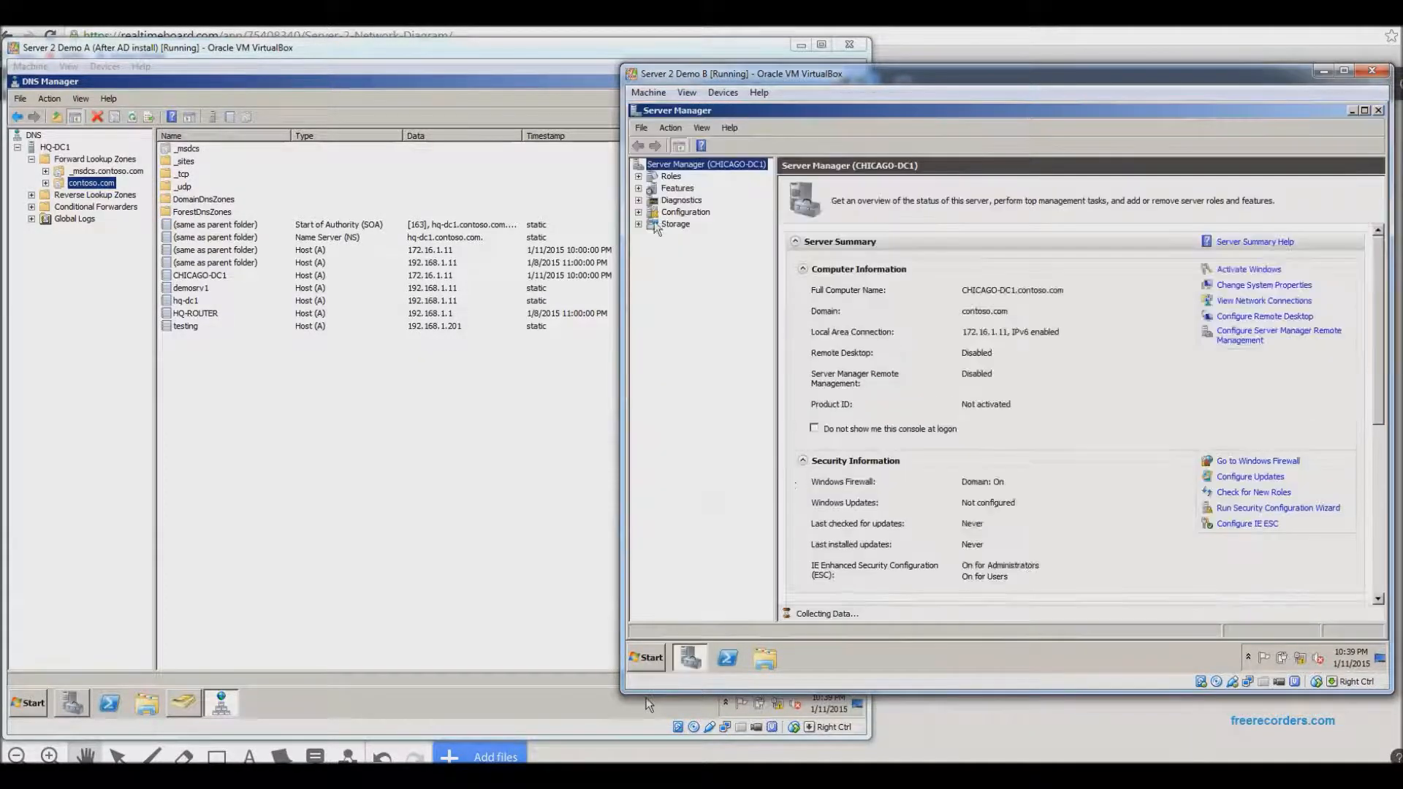
click(671, 176)
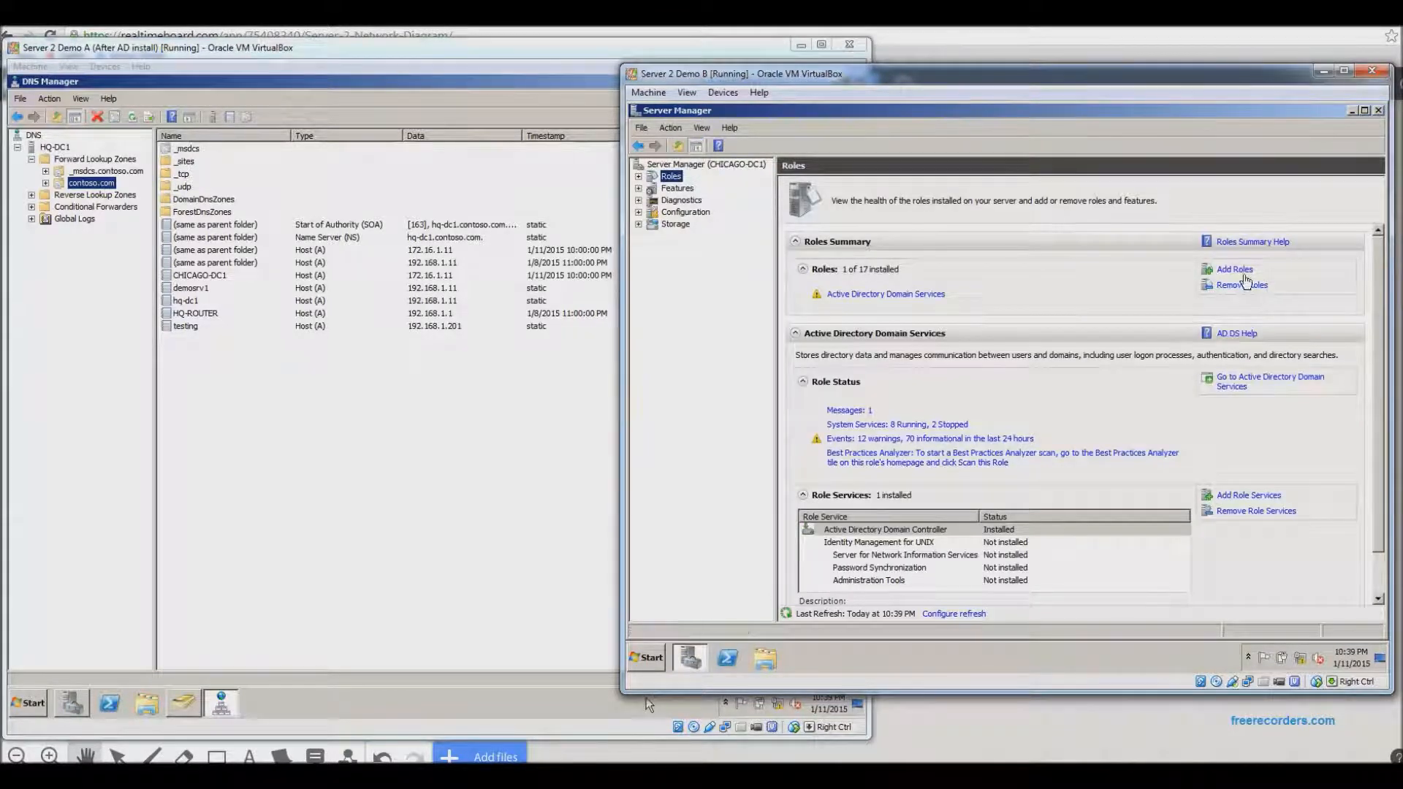
click(1240, 271)
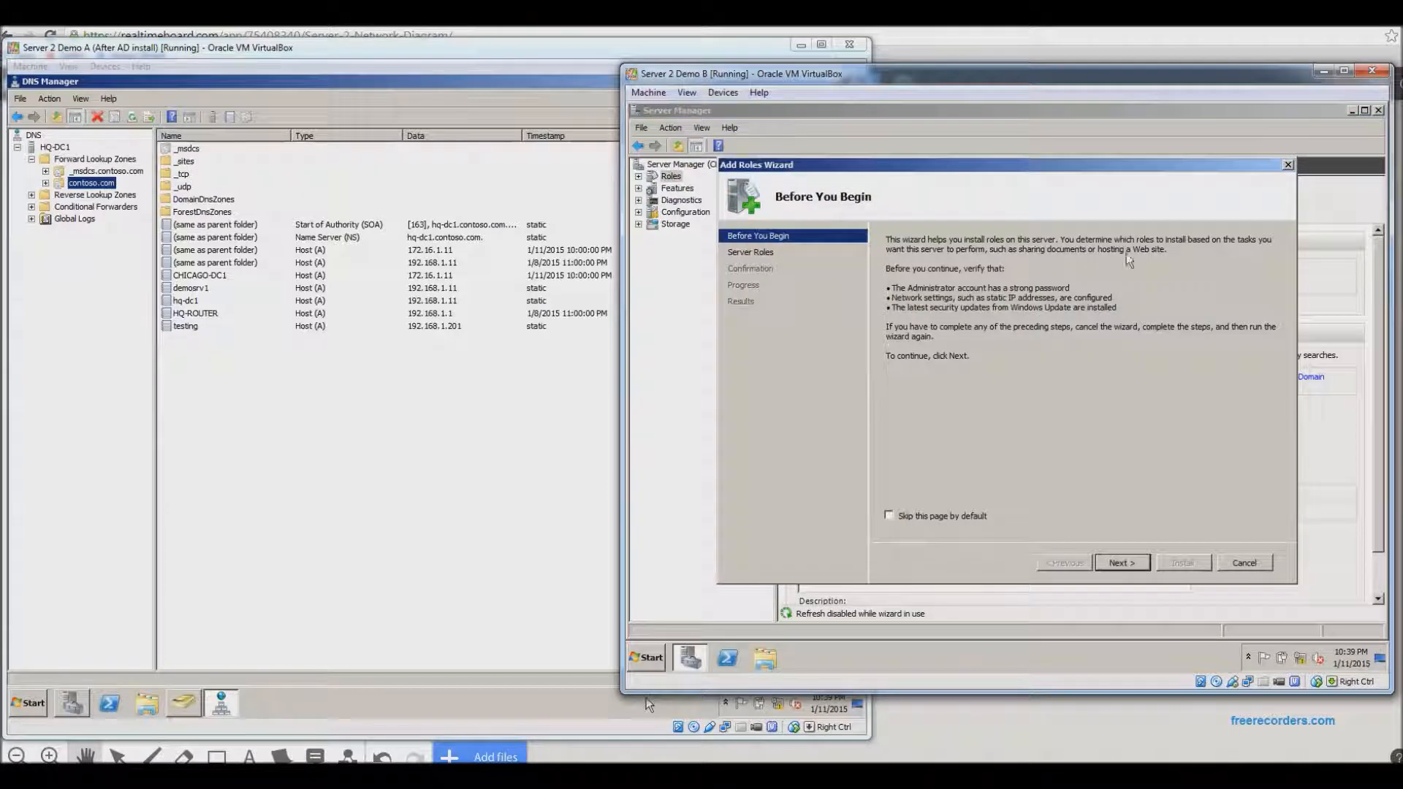
click(1121, 563)
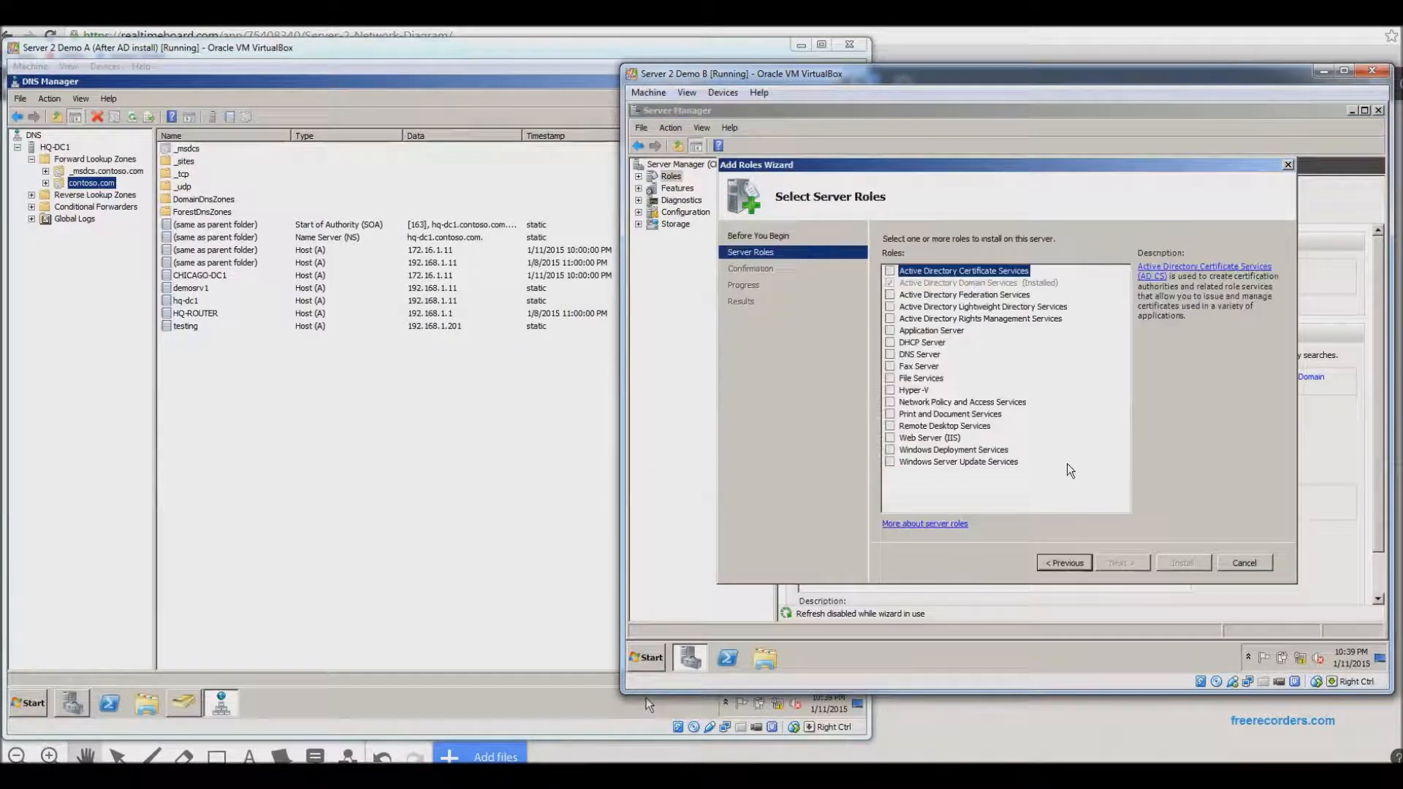
click(888, 353)
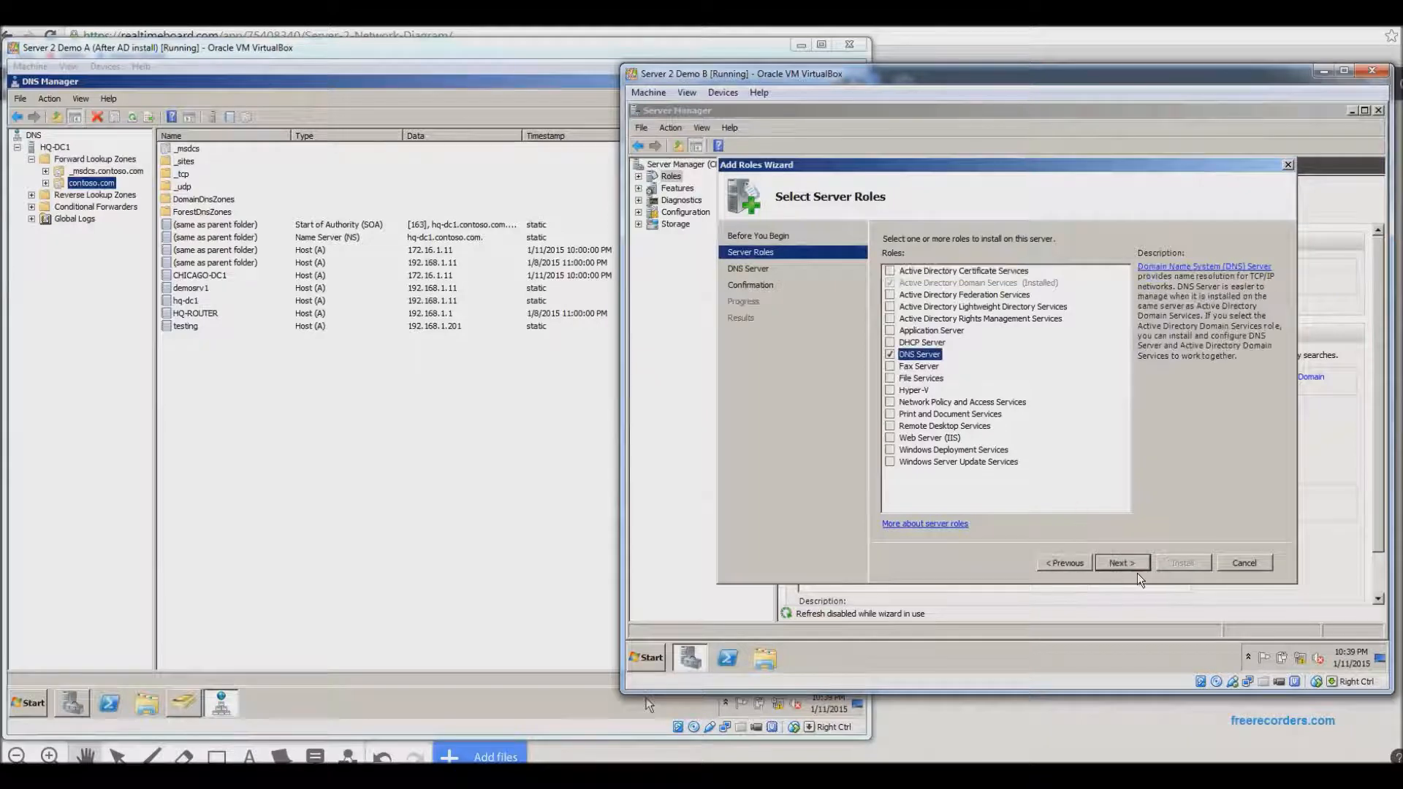
click(1135, 562)
click(1135, 563)
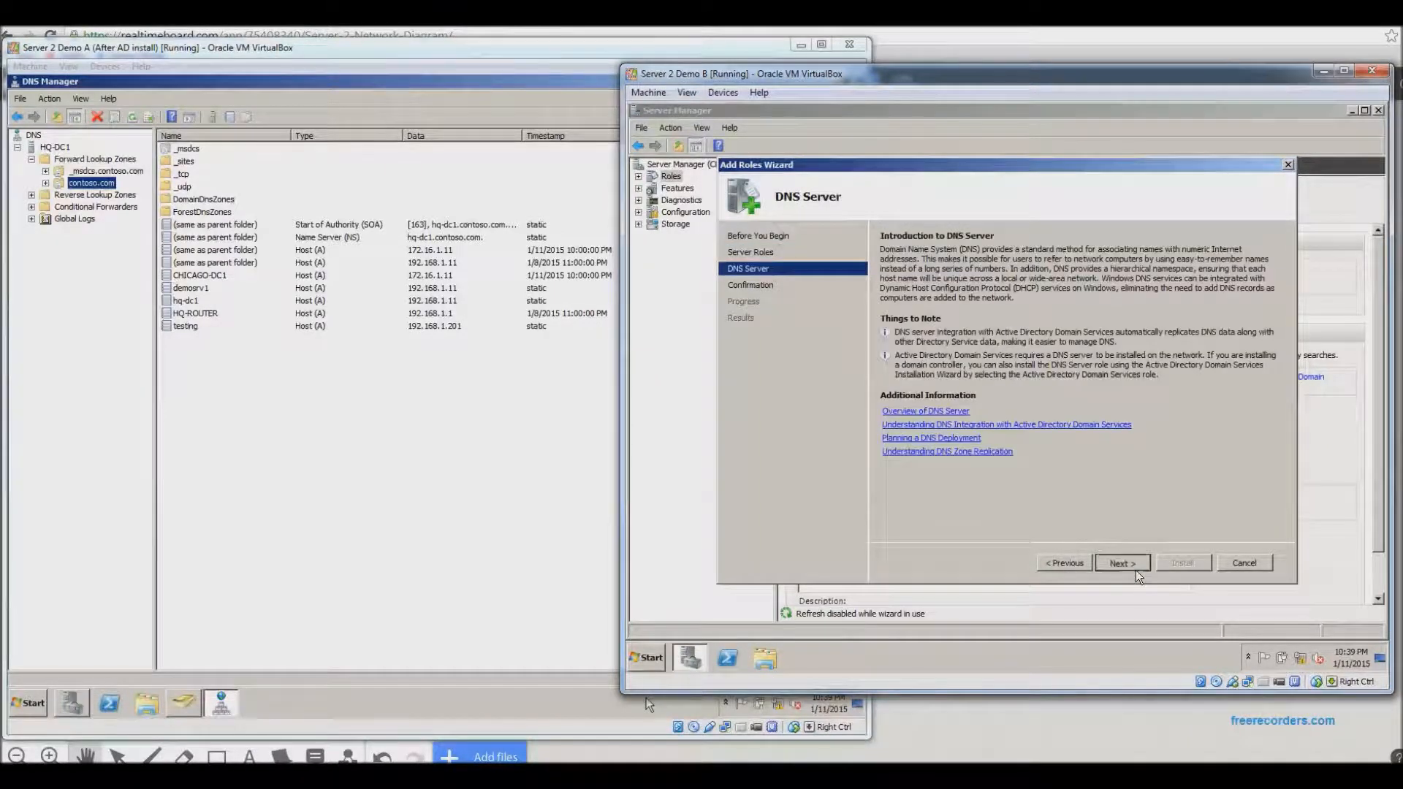
click(1193, 568)
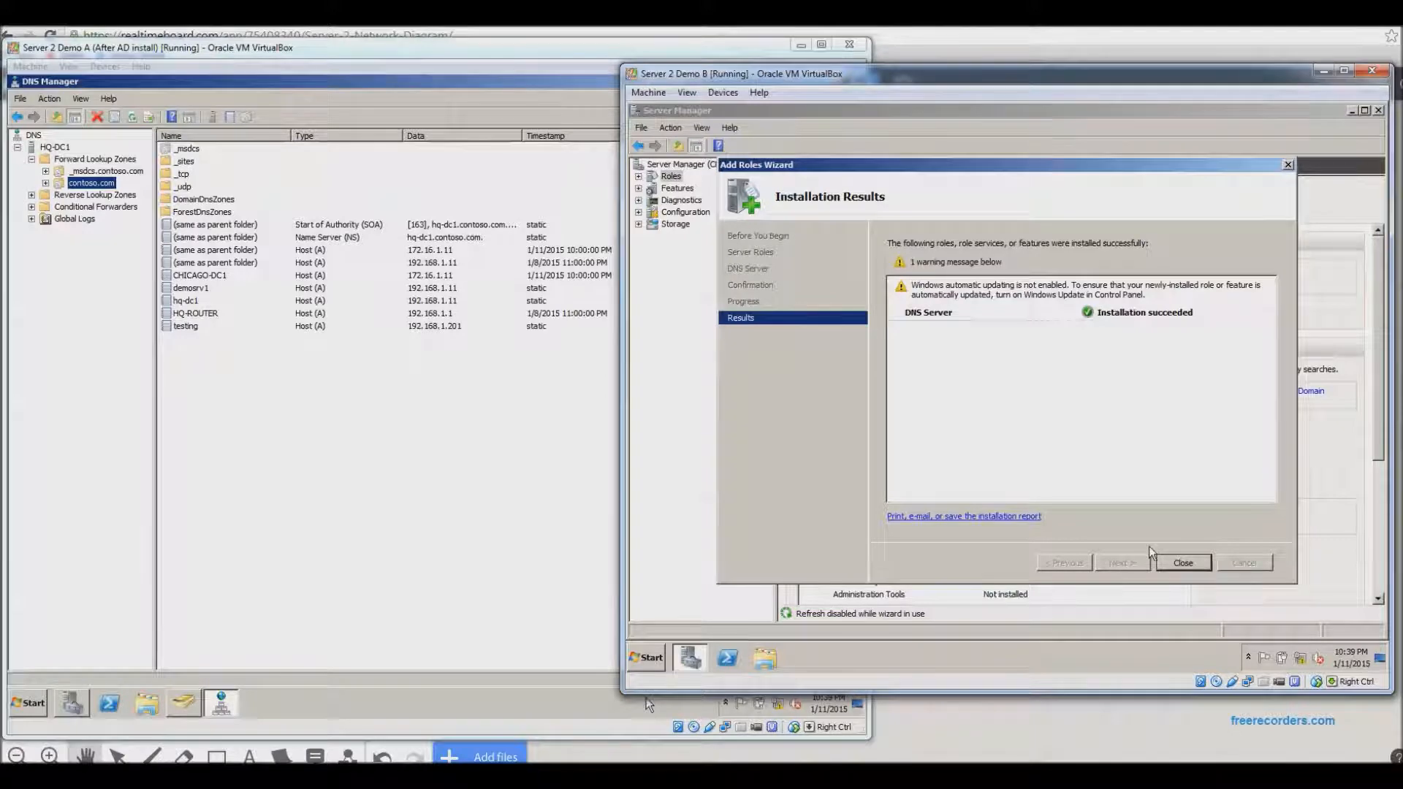
click(1184, 562)
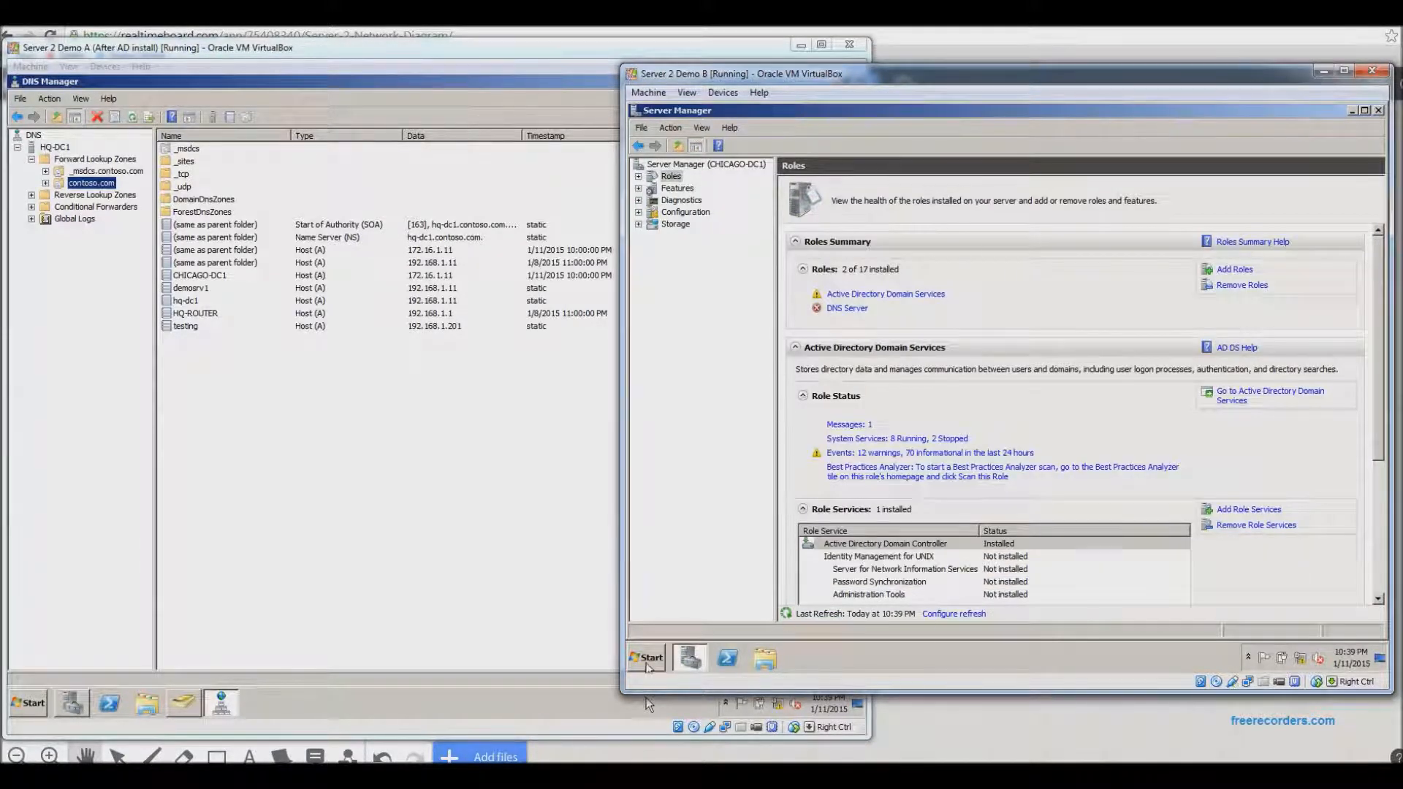
Step: Open the DNS management console on CHICAGO-DC1 and display its Forward Lookup Zones
click(648, 661)
mouse_move(866, 540)
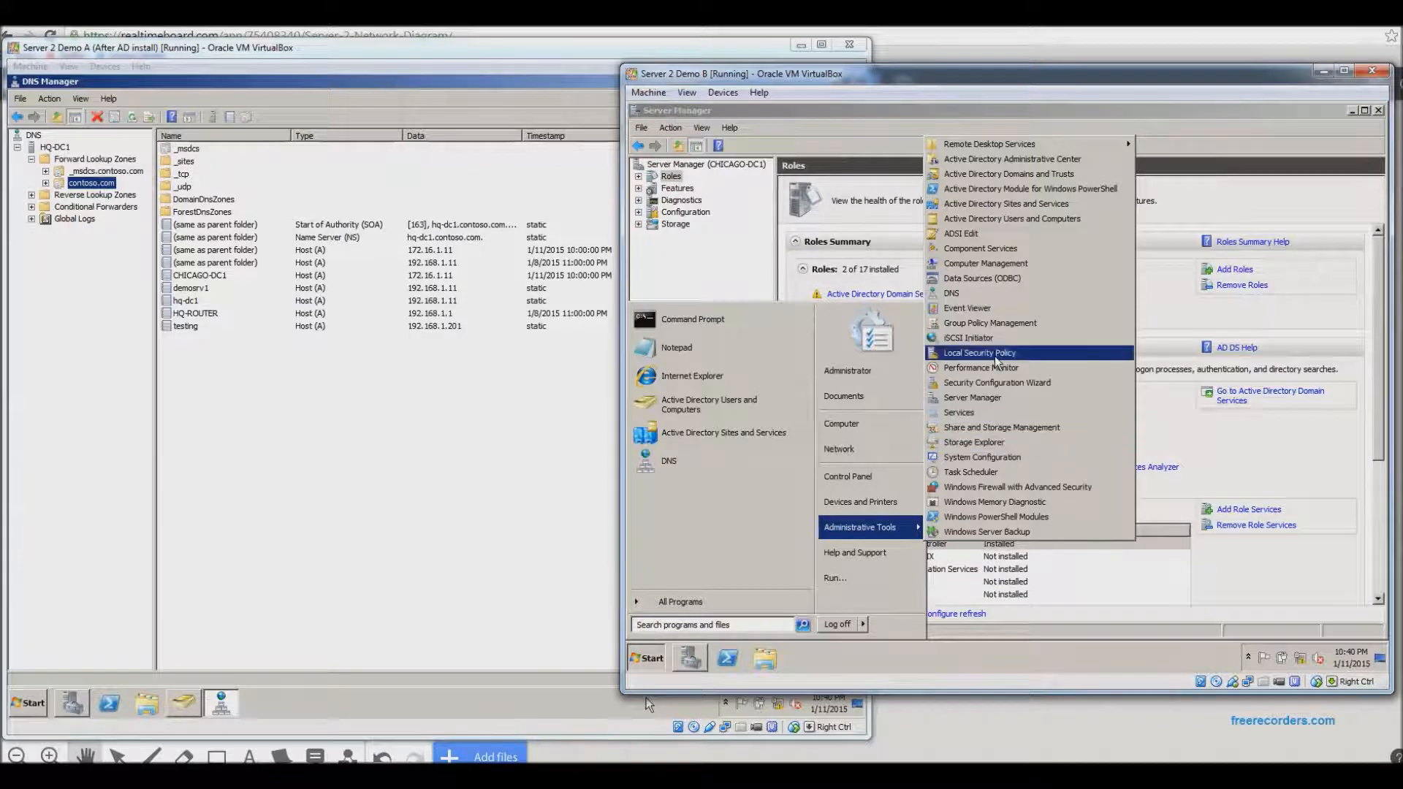
click(998, 294)
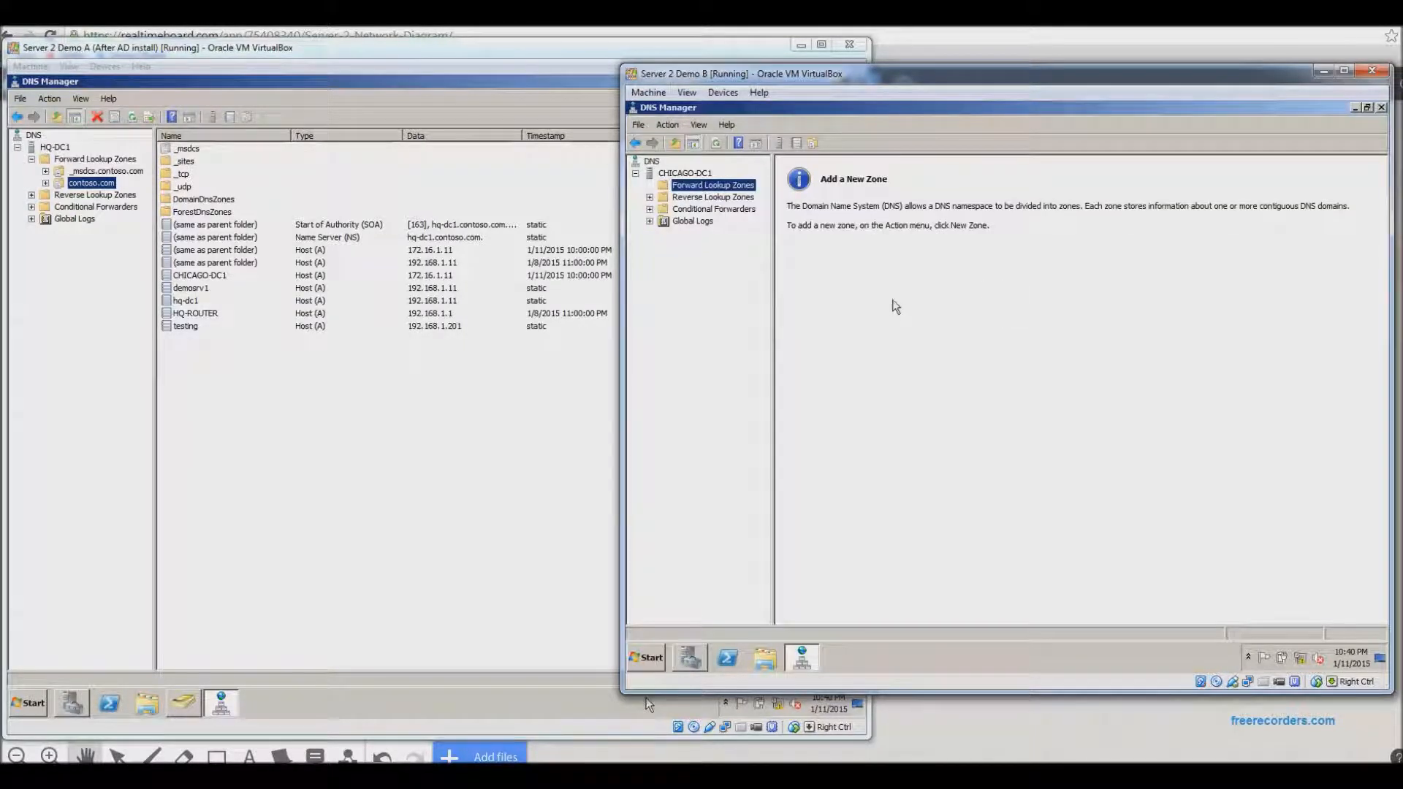
click(635, 173)
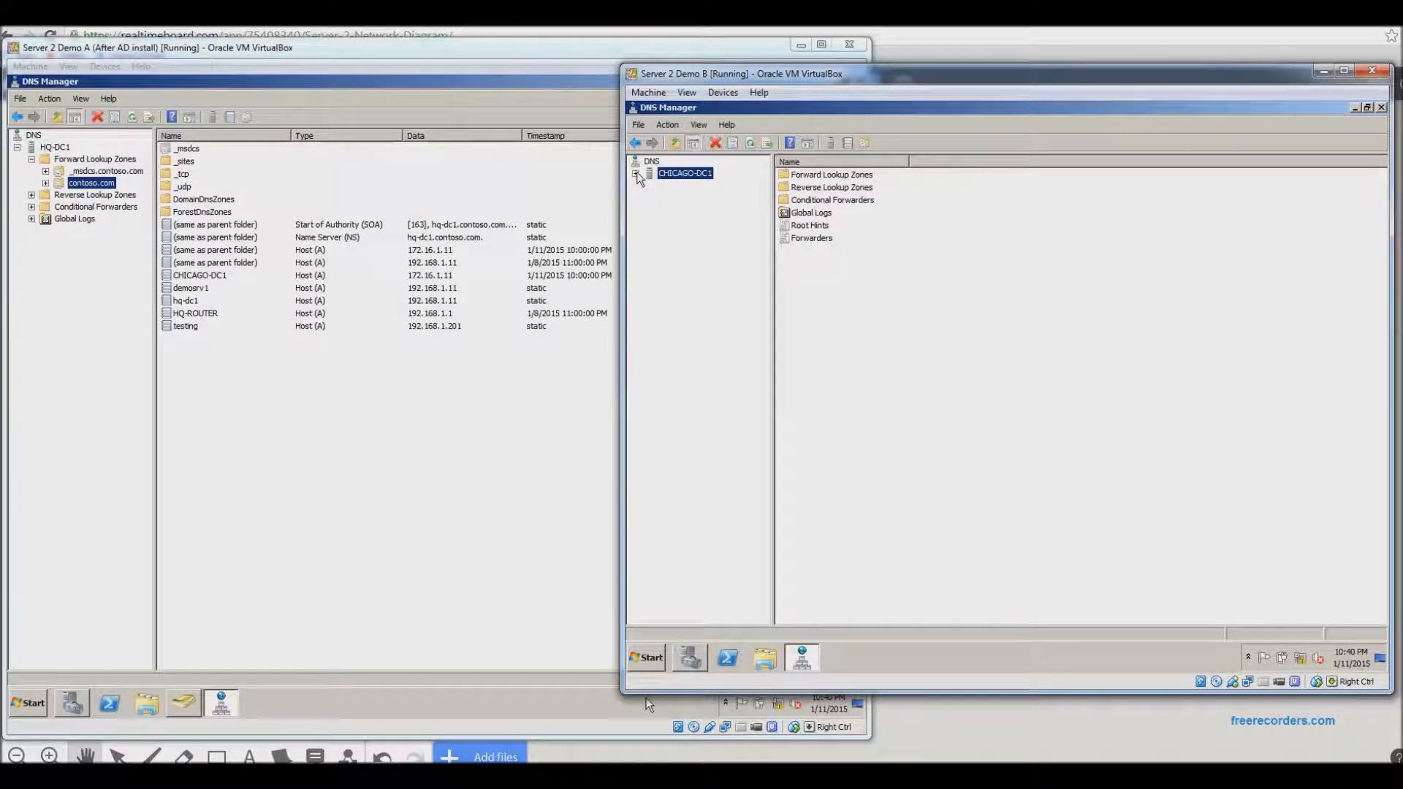
click(635, 174)
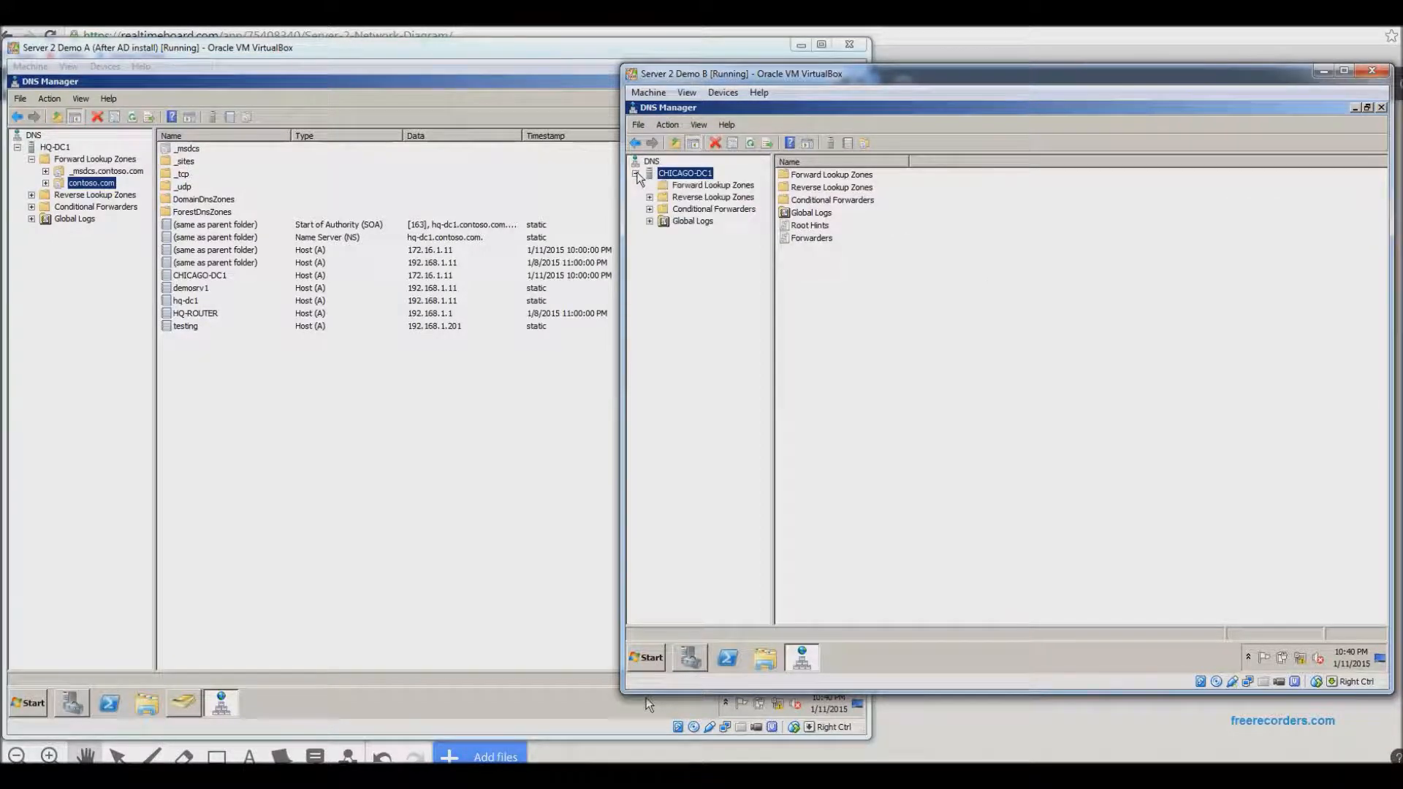
click(699, 187)
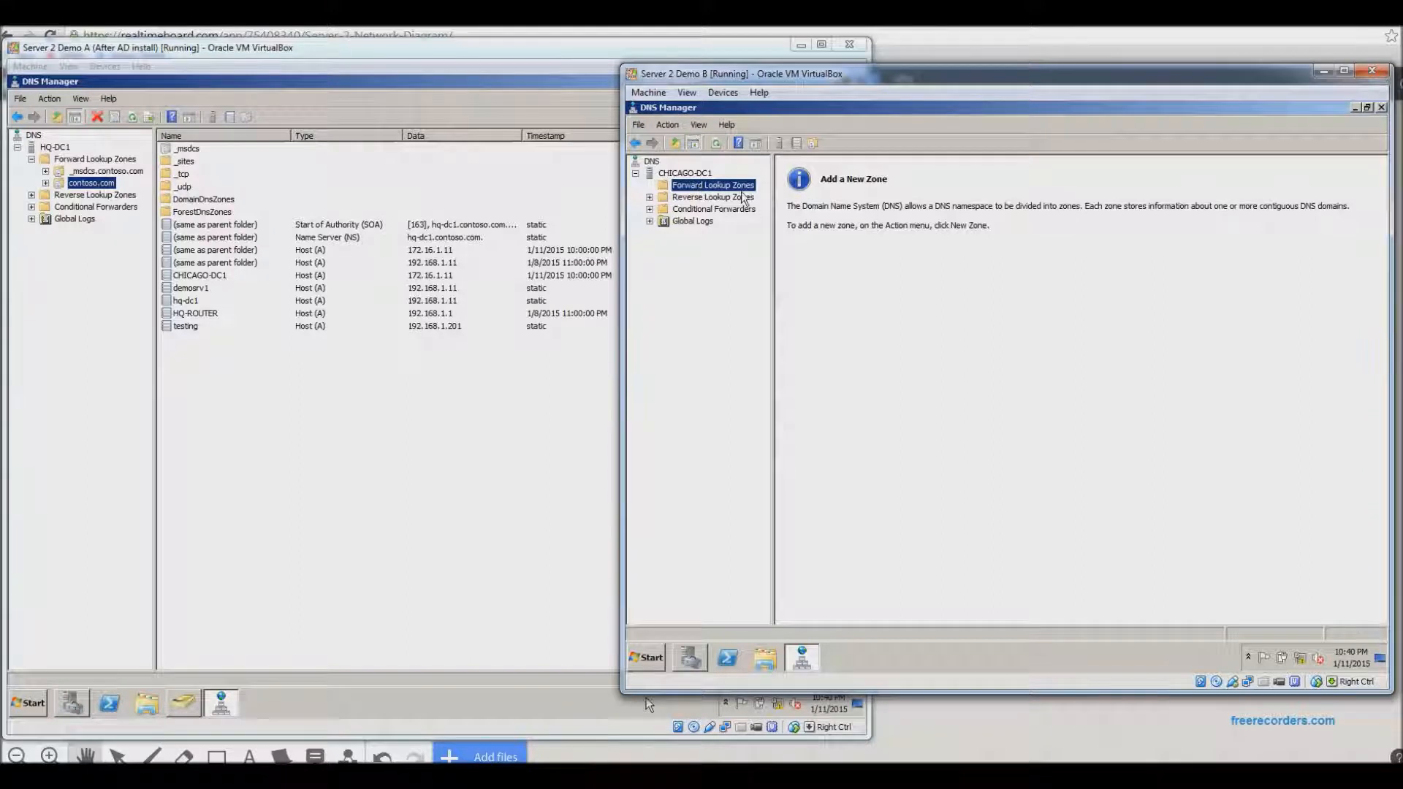
Step: Start a new forward lookup zone on CHICAGO-DC1 as a secondary zone named contoso.com
right_click(730, 187)
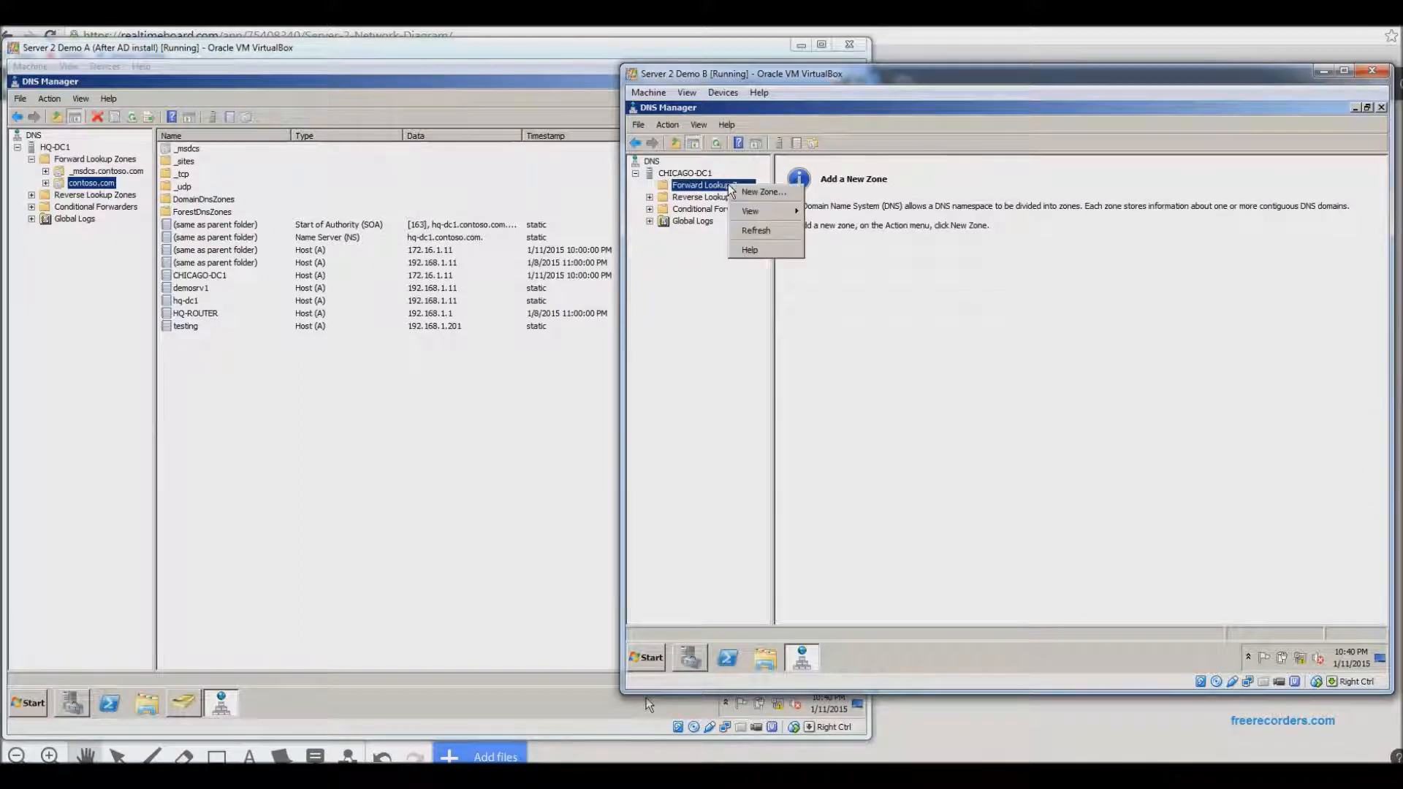
click(769, 196)
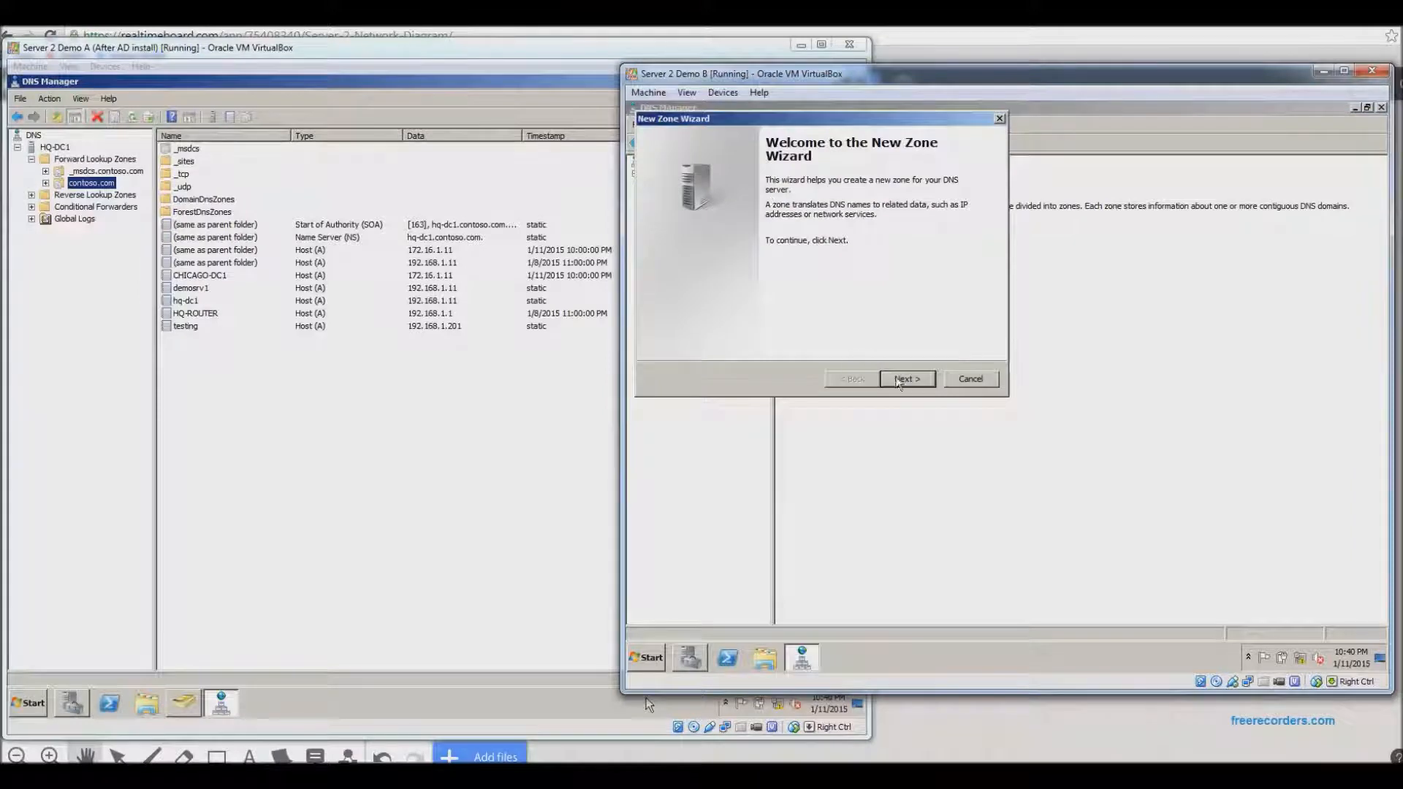
click(909, 385)
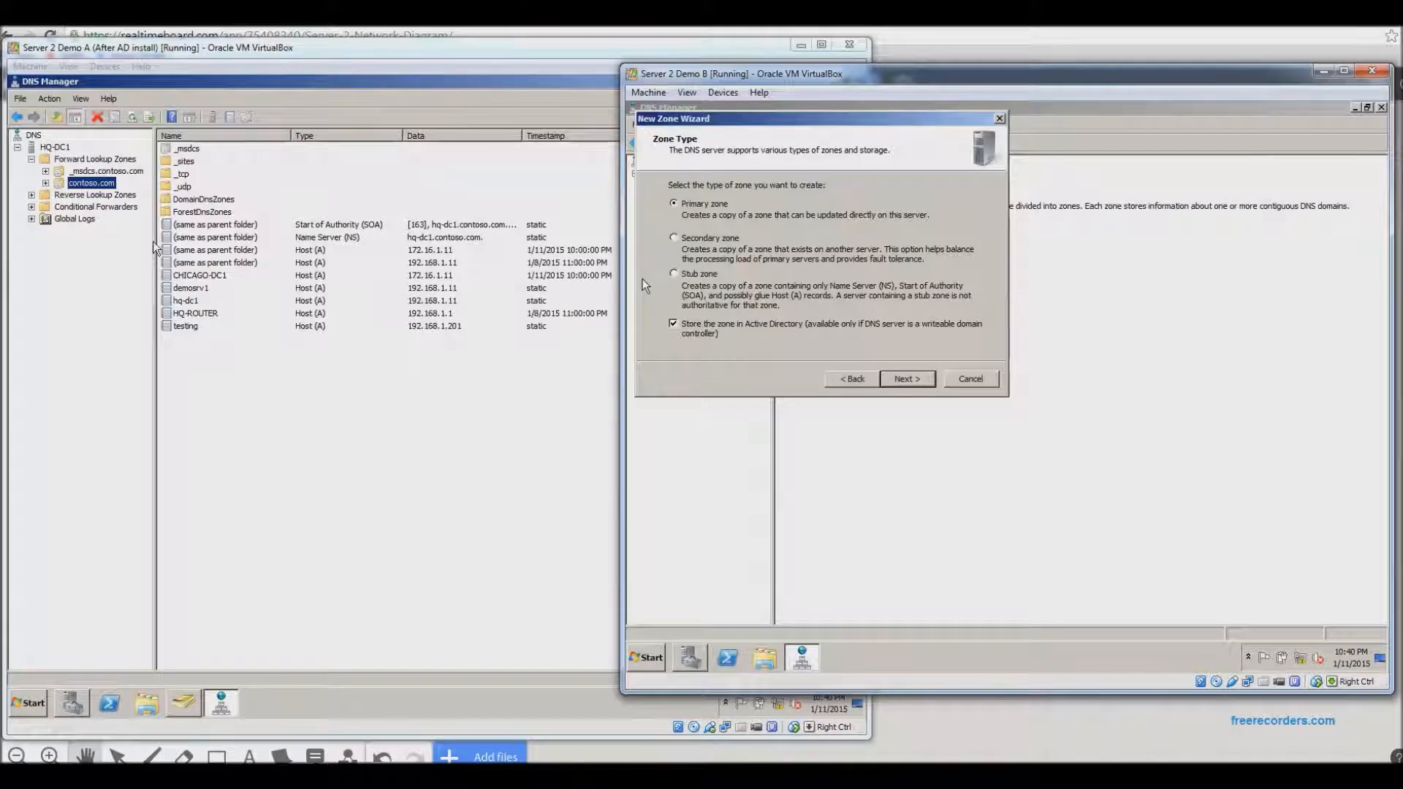
click(713, 239)
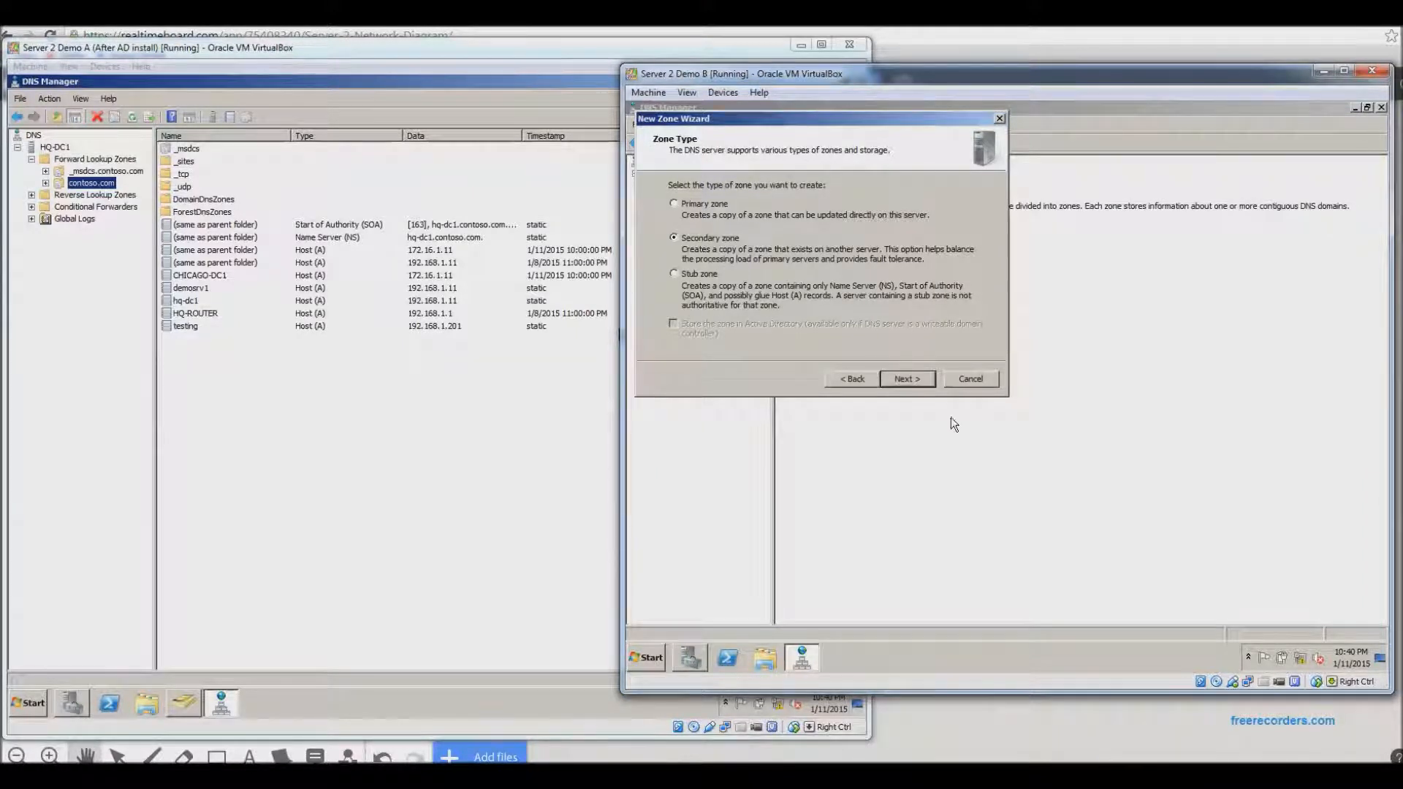
click(907, 378)
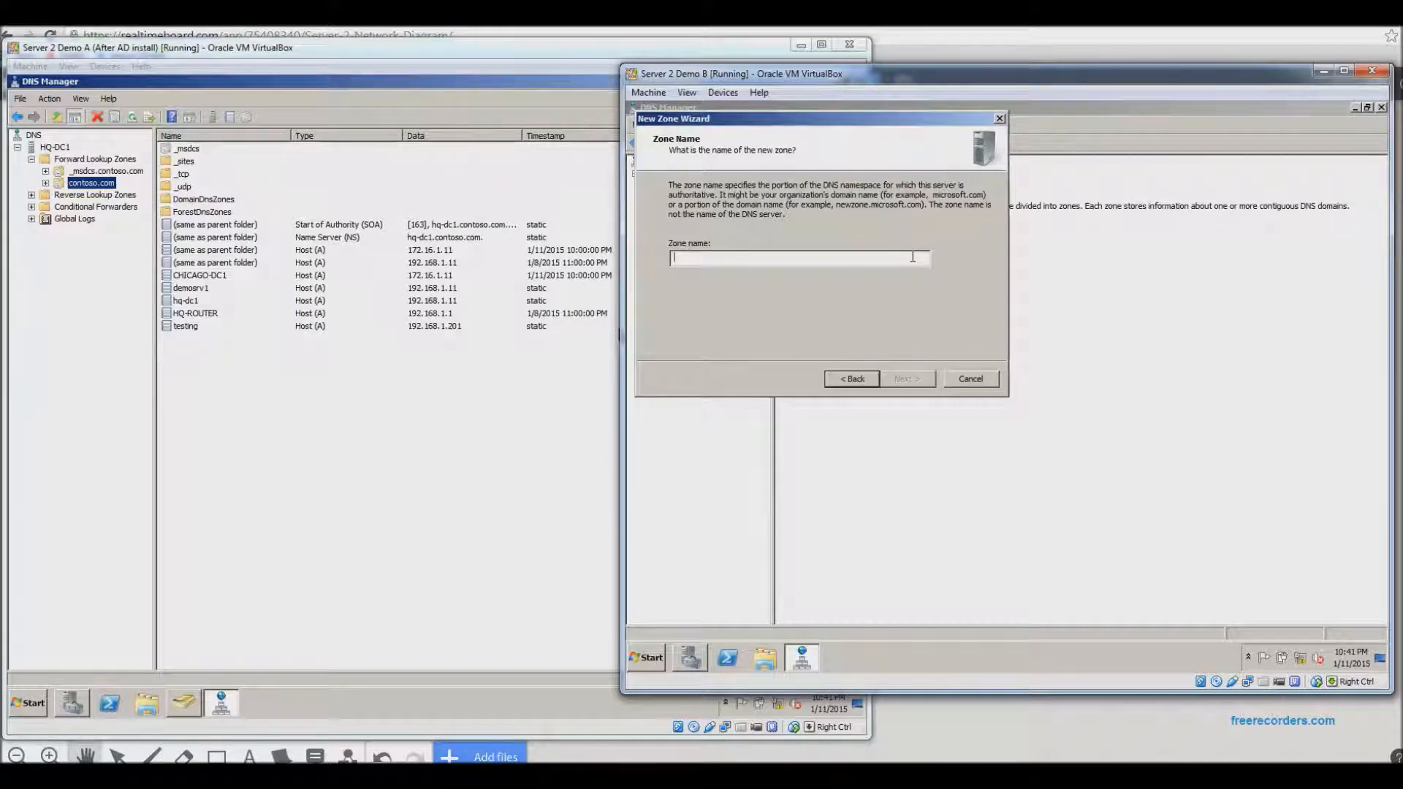
text(contoso.com)
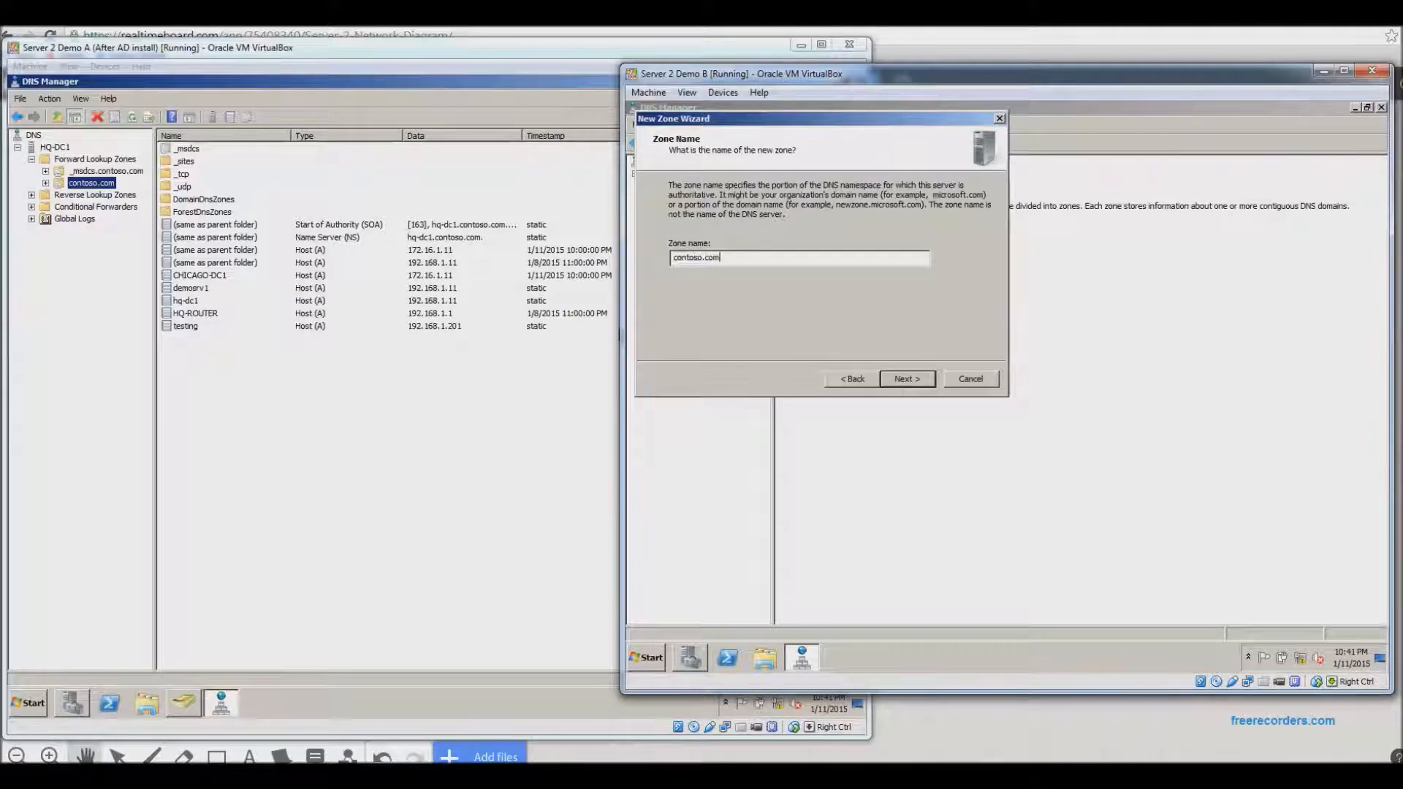
click(918, 380)
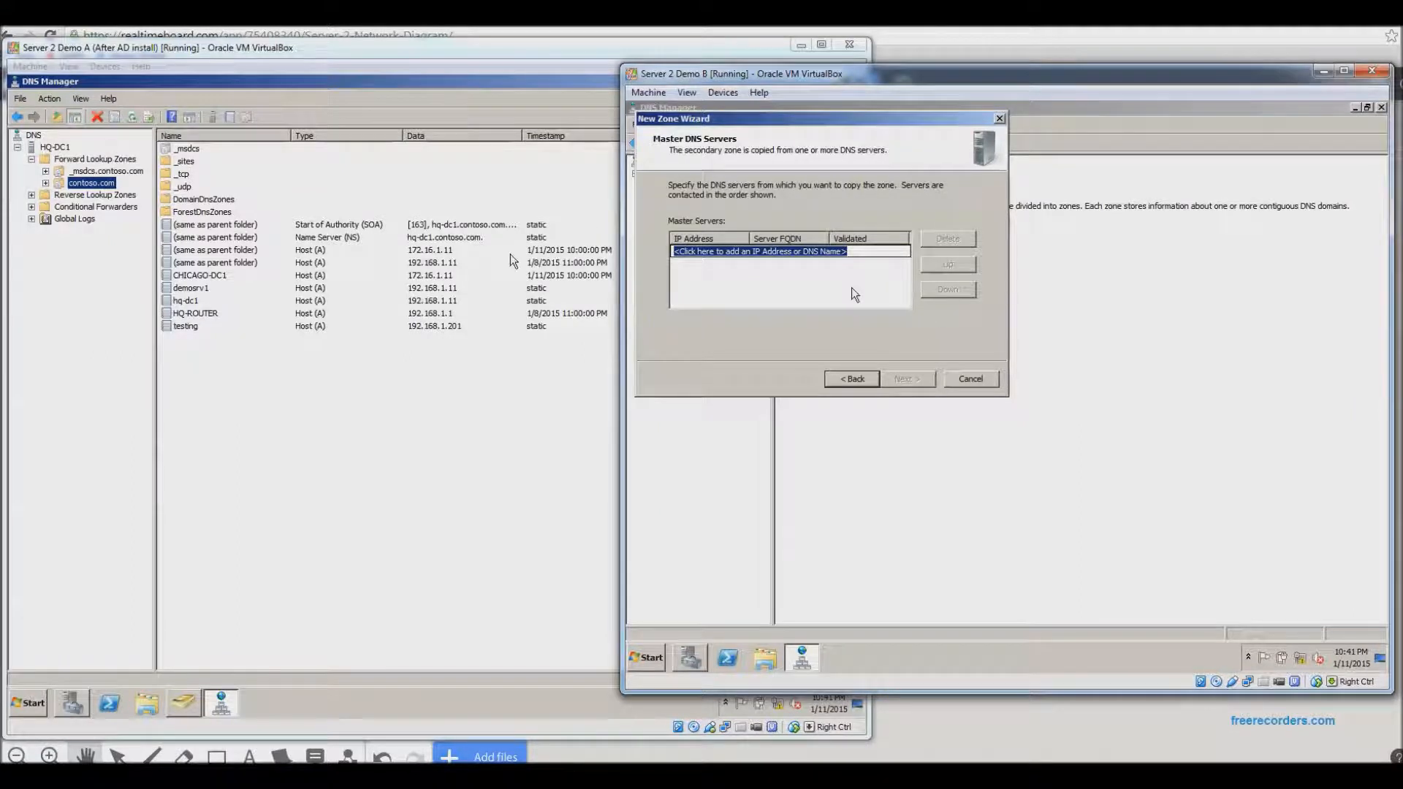
Step: Finish creating the secondary zone with HQ-DC1 as its master DNS server, and display the new contoso.com zone
text(H)
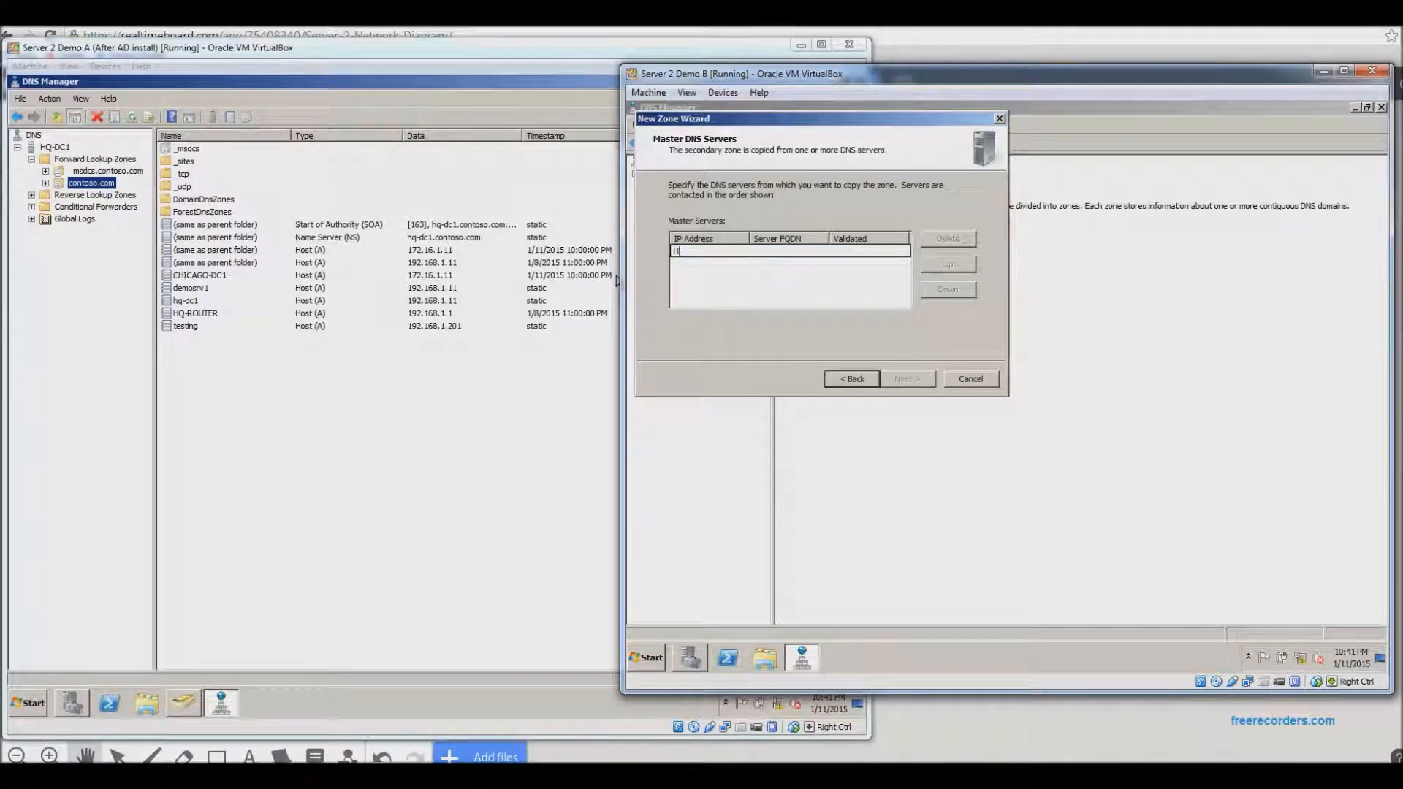
text(Q-DC1)
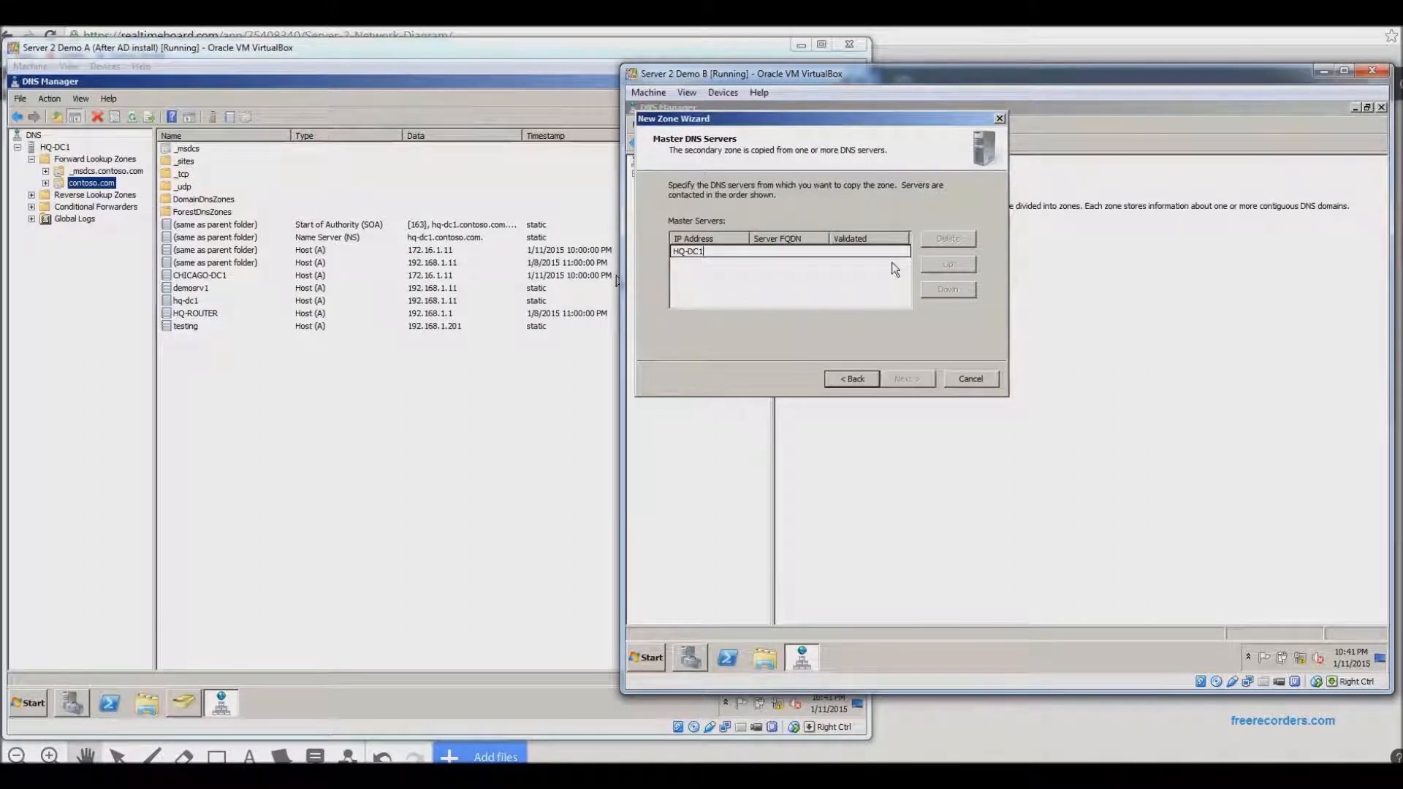
key(Return)
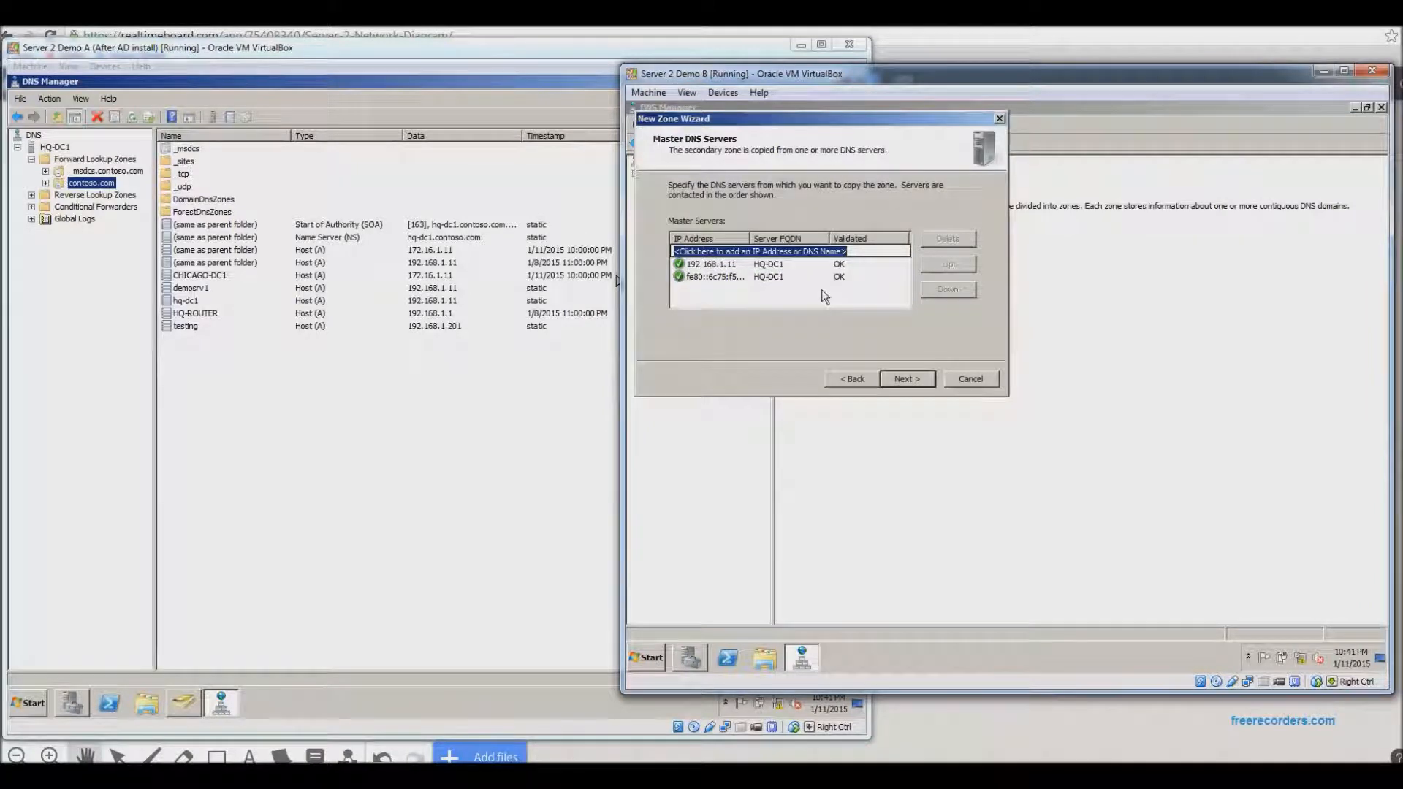
click(914, 377)
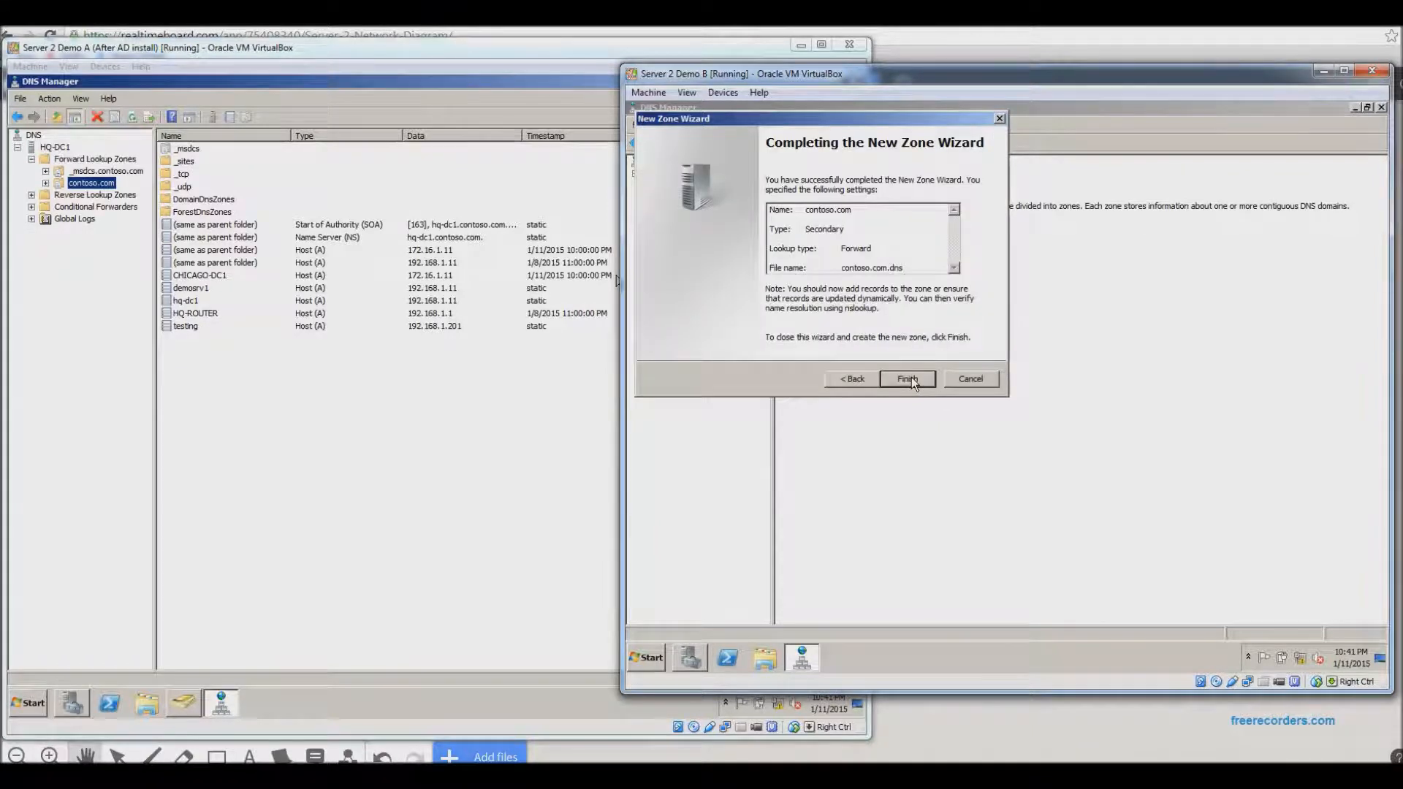
click(919, 380)
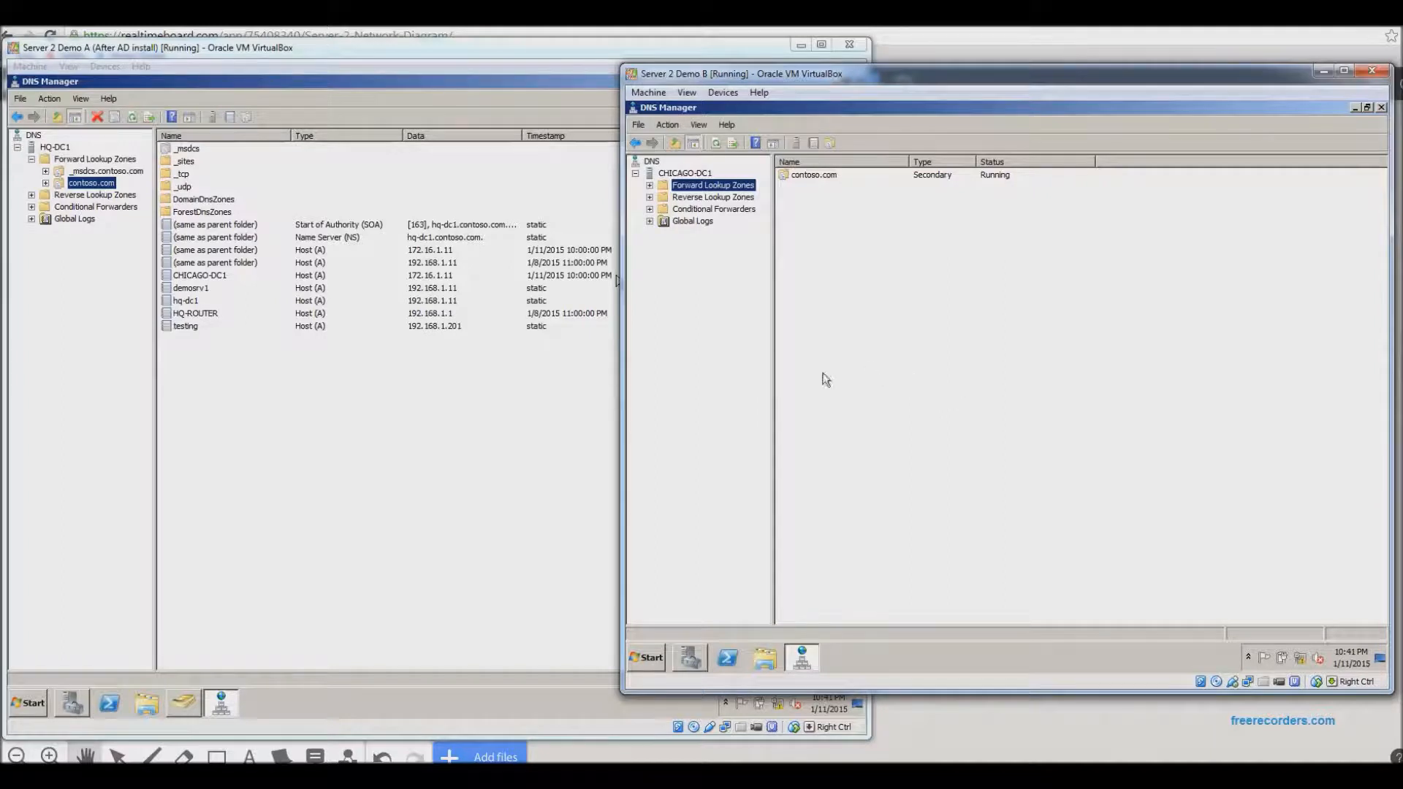
click(649, 185)
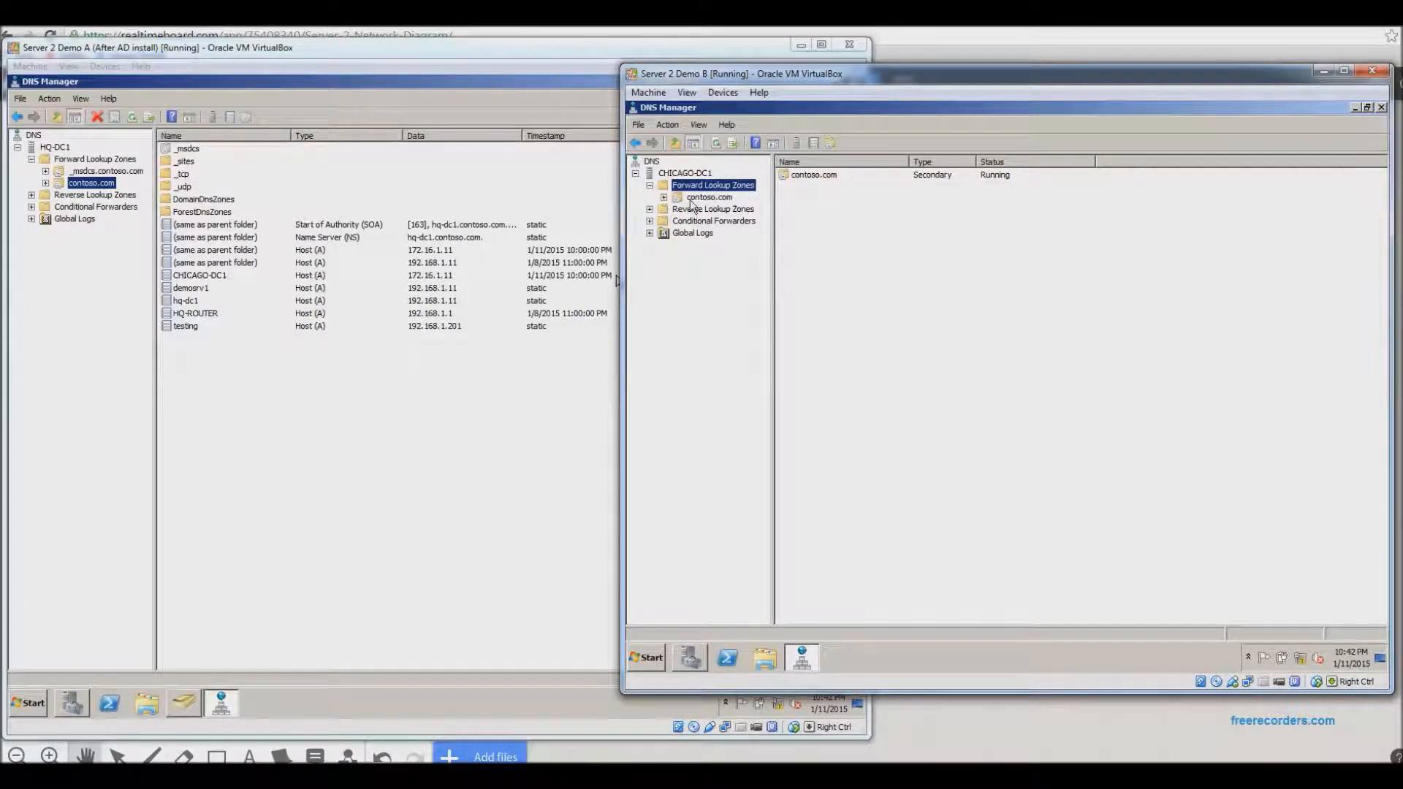
click(712, 199)
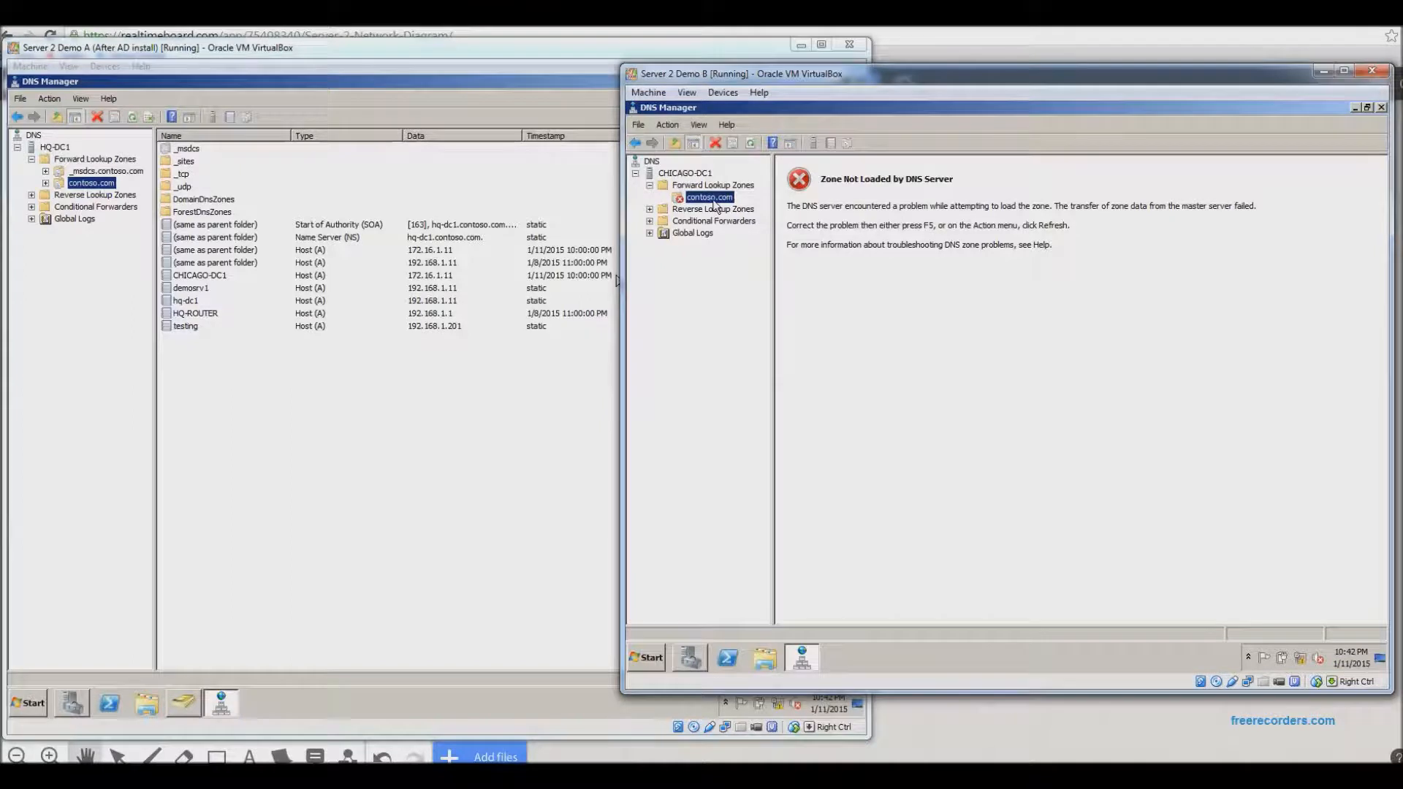
Step: In the contoso.com zone properties on HQ-DC1, allow zone transfers only to servers listed on the Name Servers tab
right_click(77, 182)
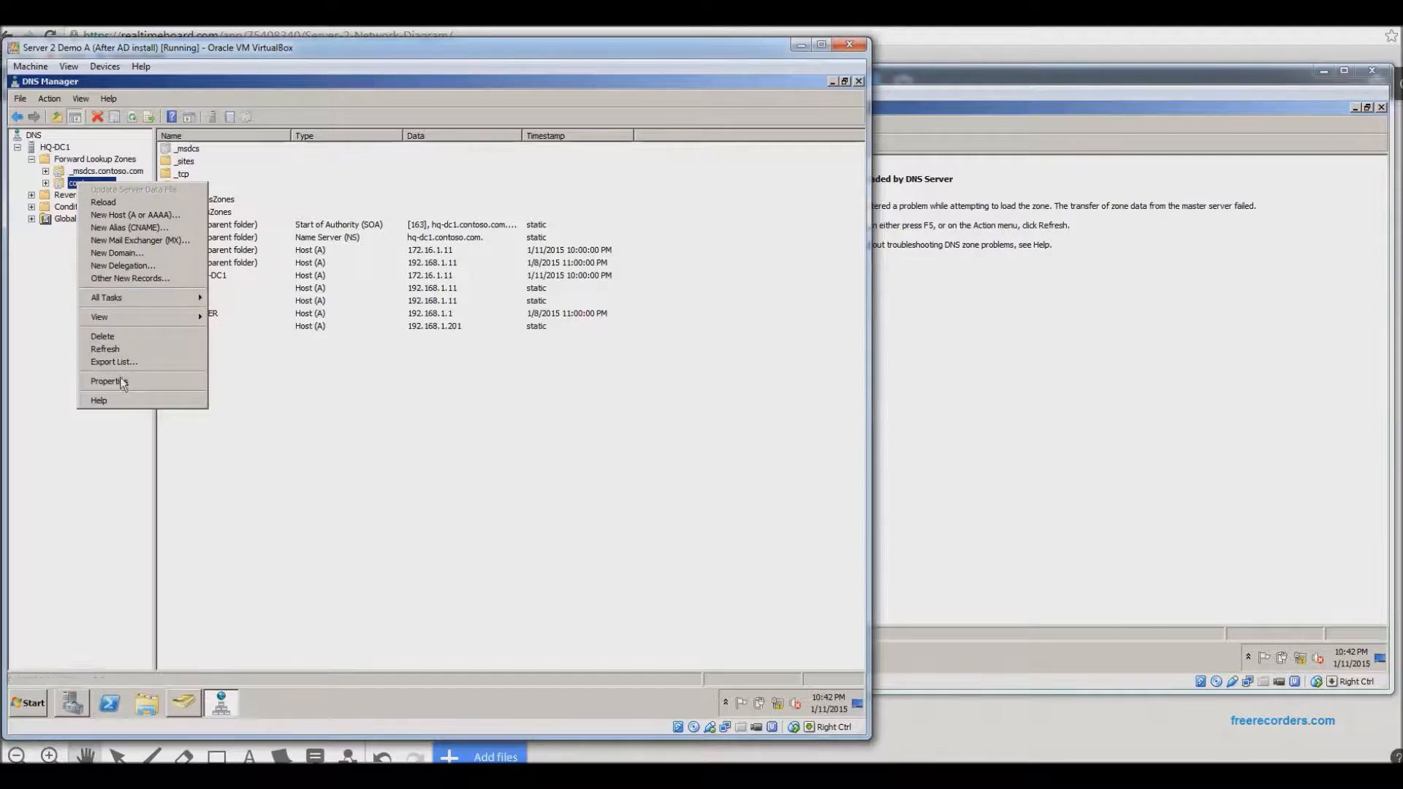
click(122, 381)
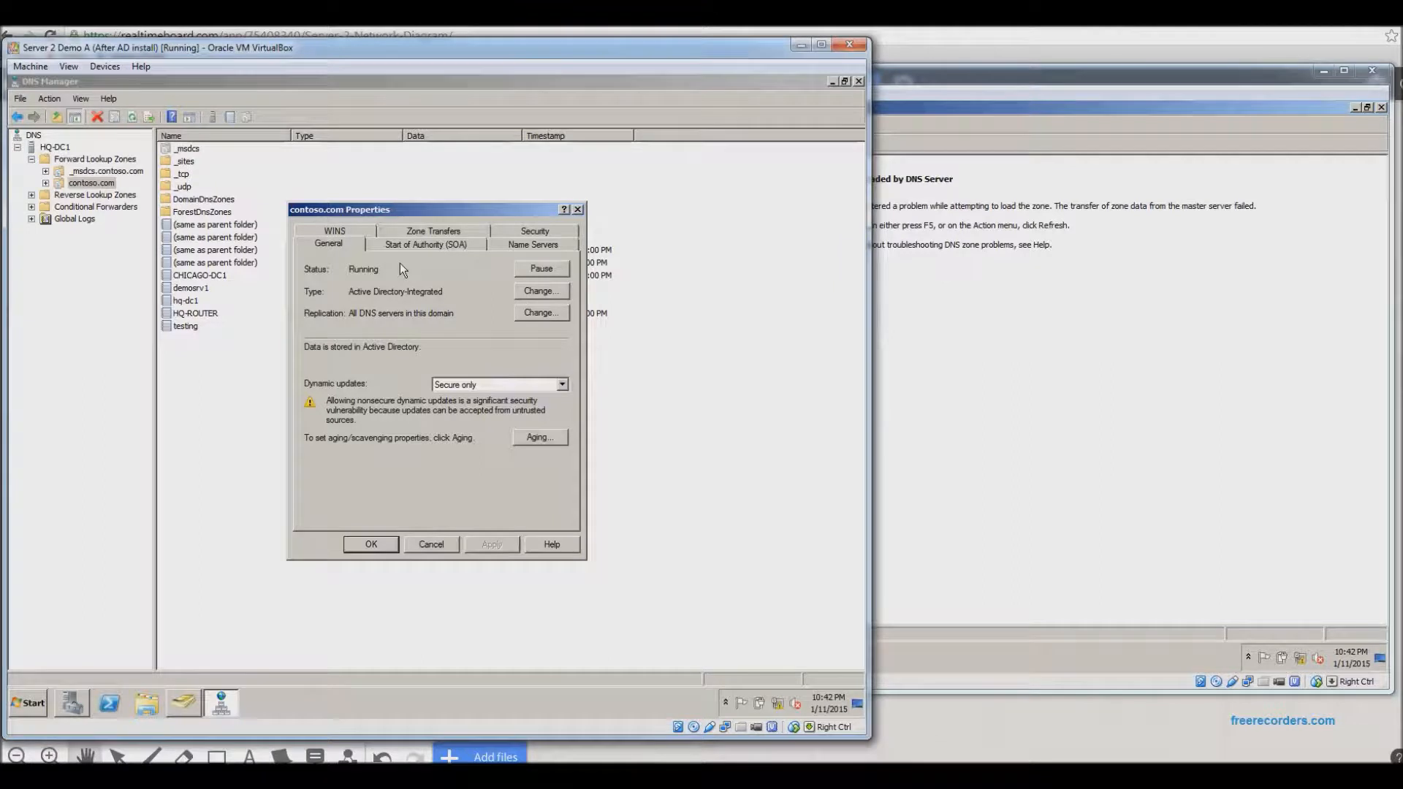
click(437, 233)
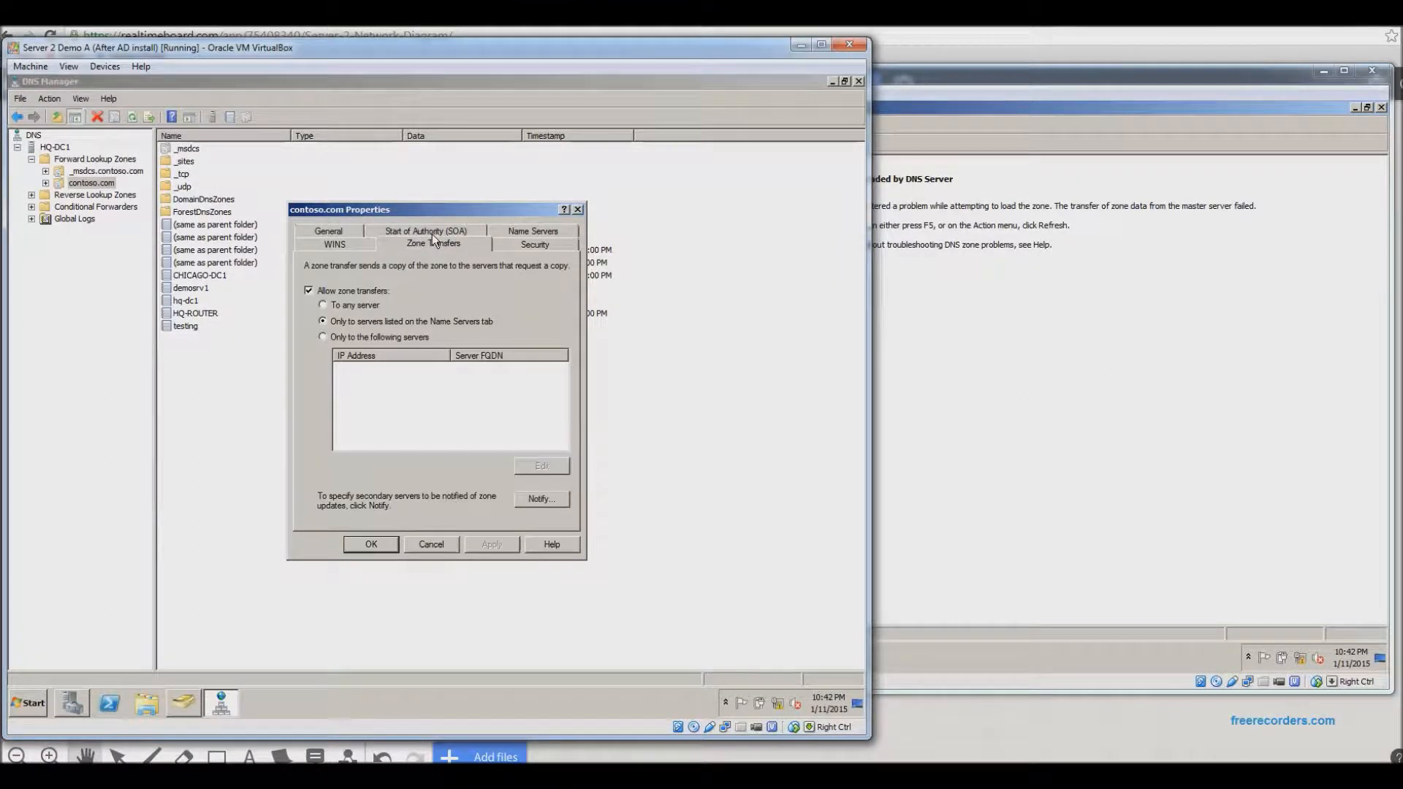
click(310, 291)
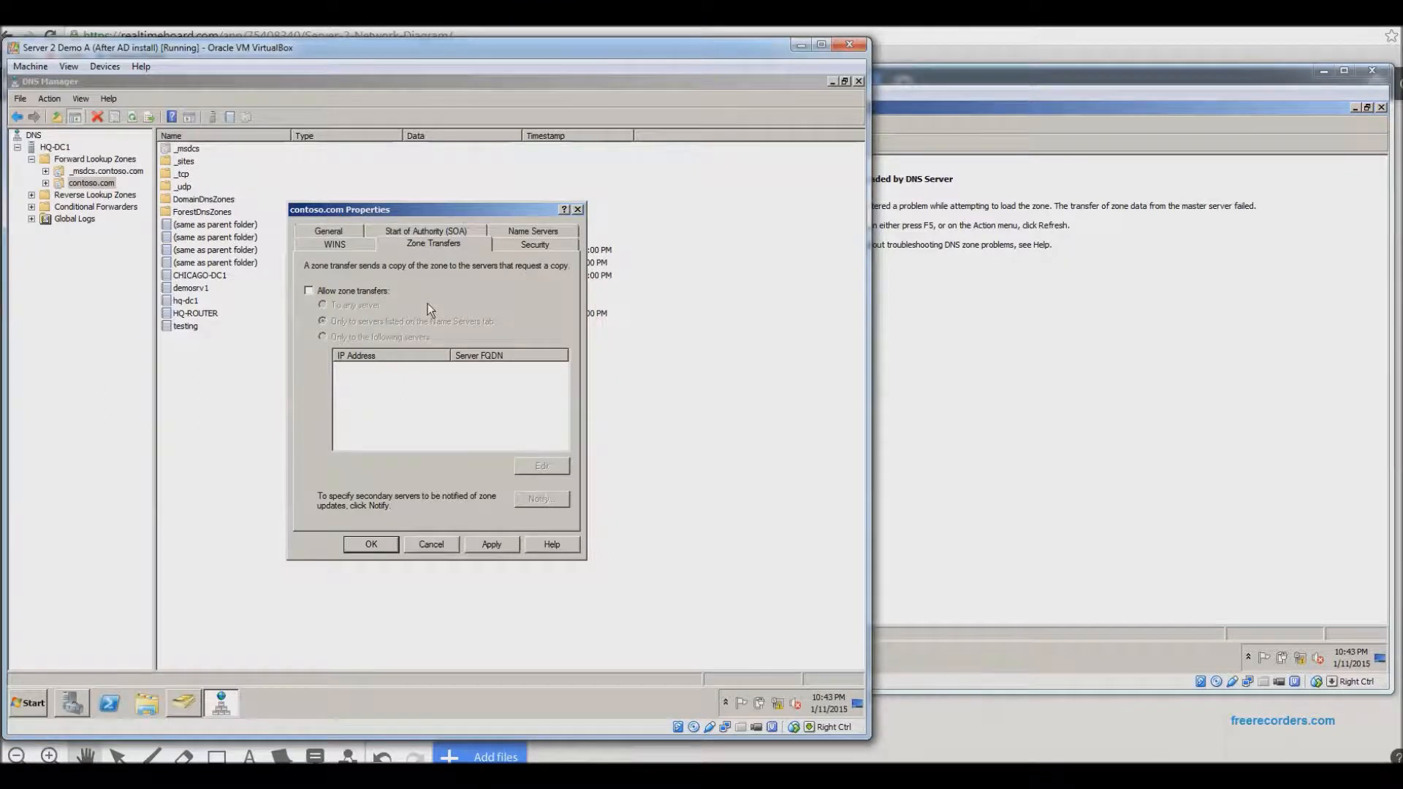
click(308, 291)
click(353, 304)
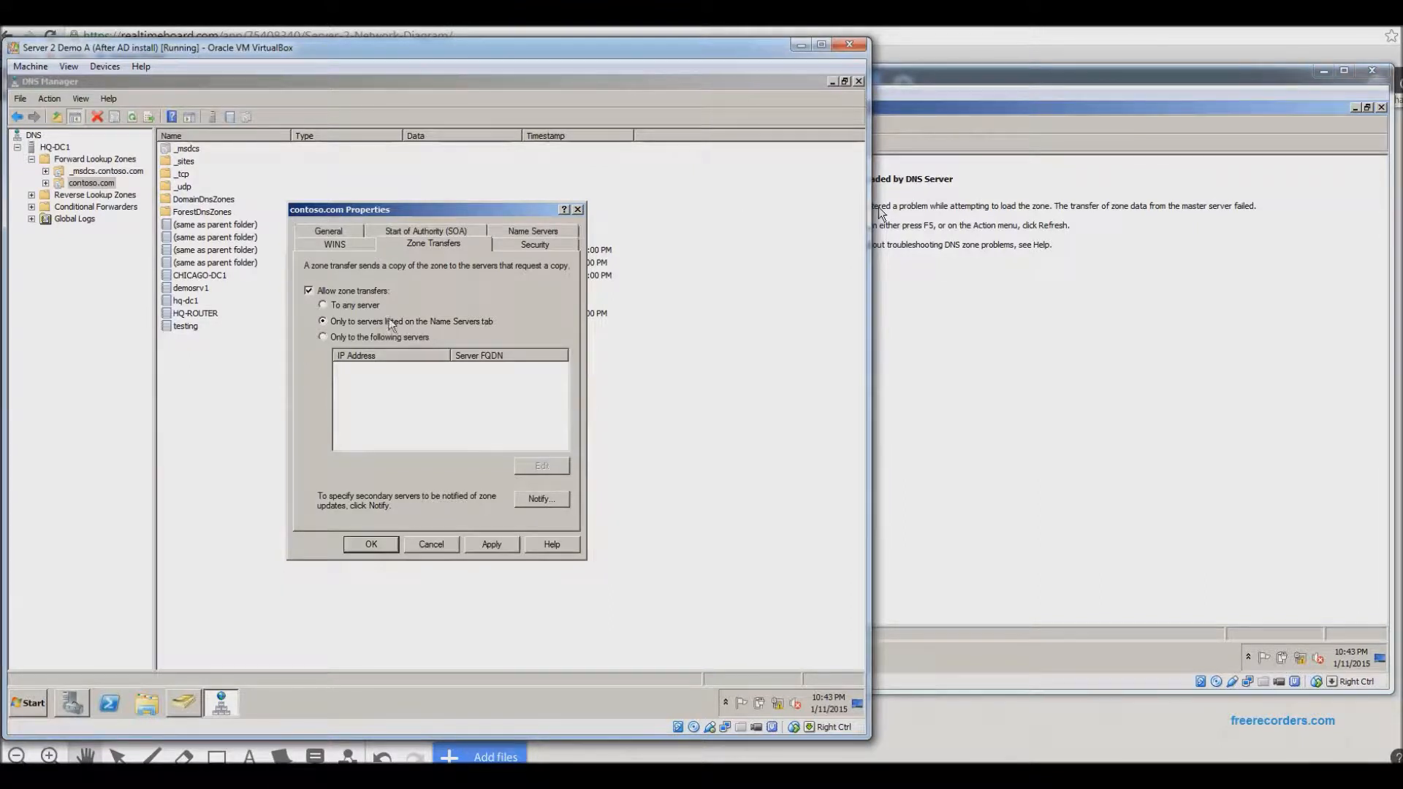
click(323, 322)
Step: Add chicago-dc1.contoso.com with its resolved IP address to the name servers of contoso.com on HQ-DC1, and apply the zone properties
click(525, 233)
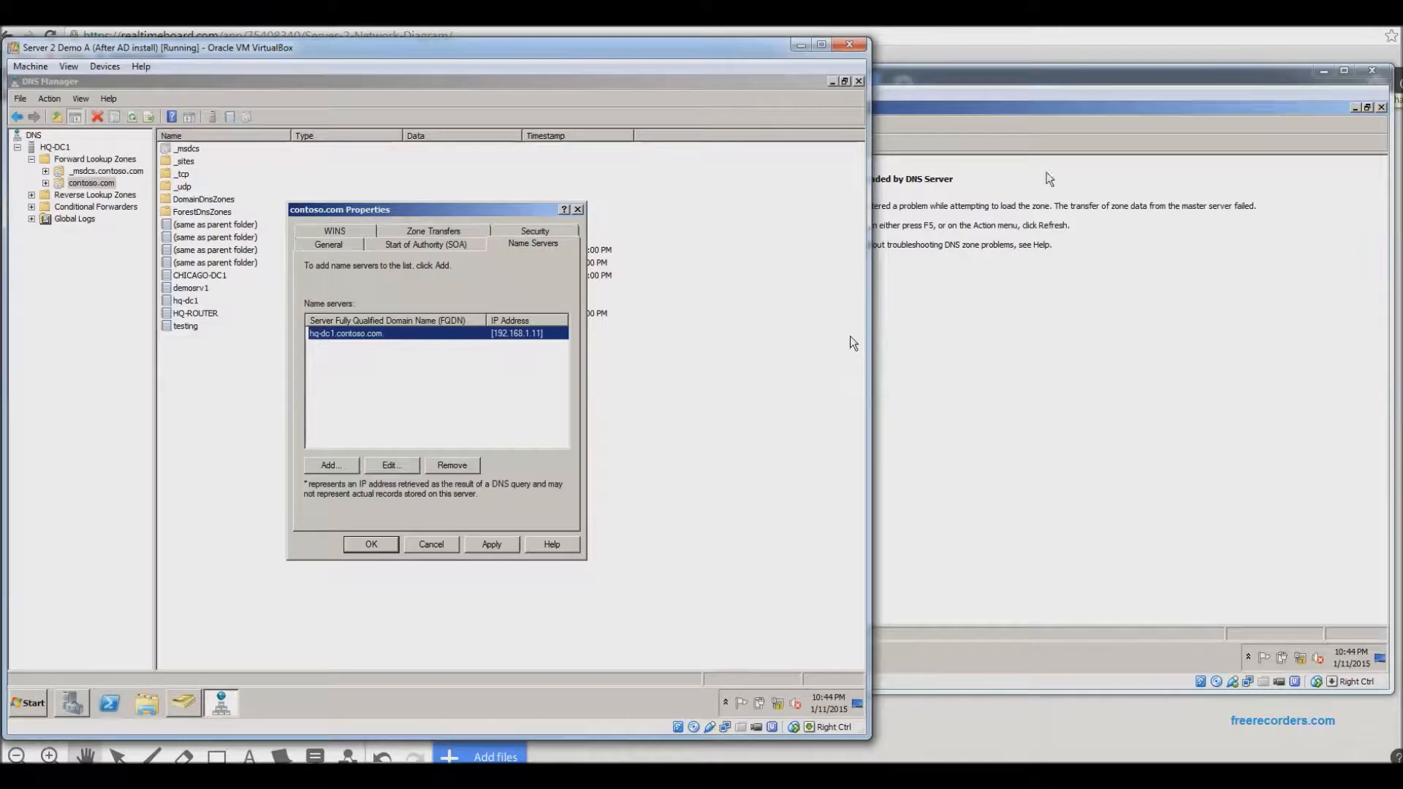
click(1053, 109)
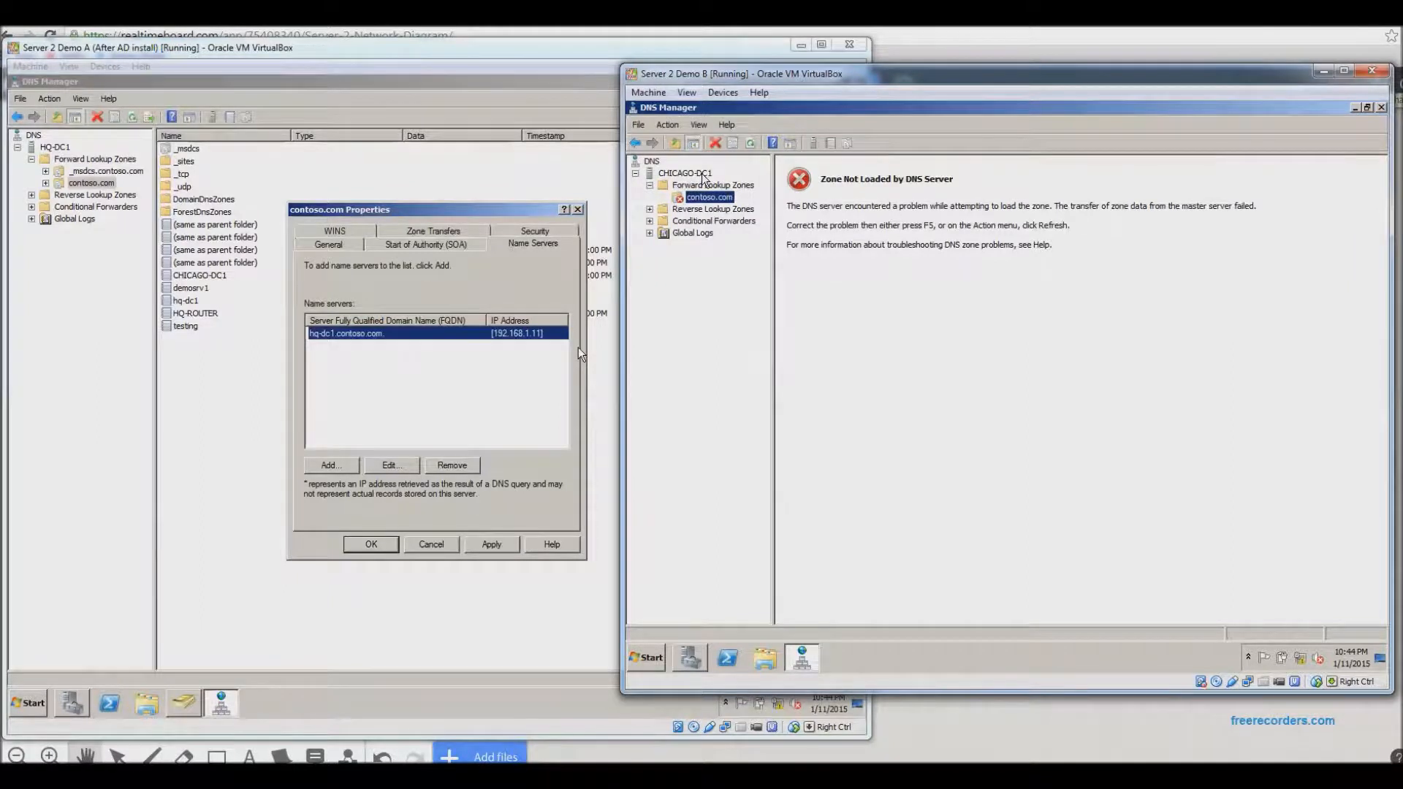
click(362, 375)
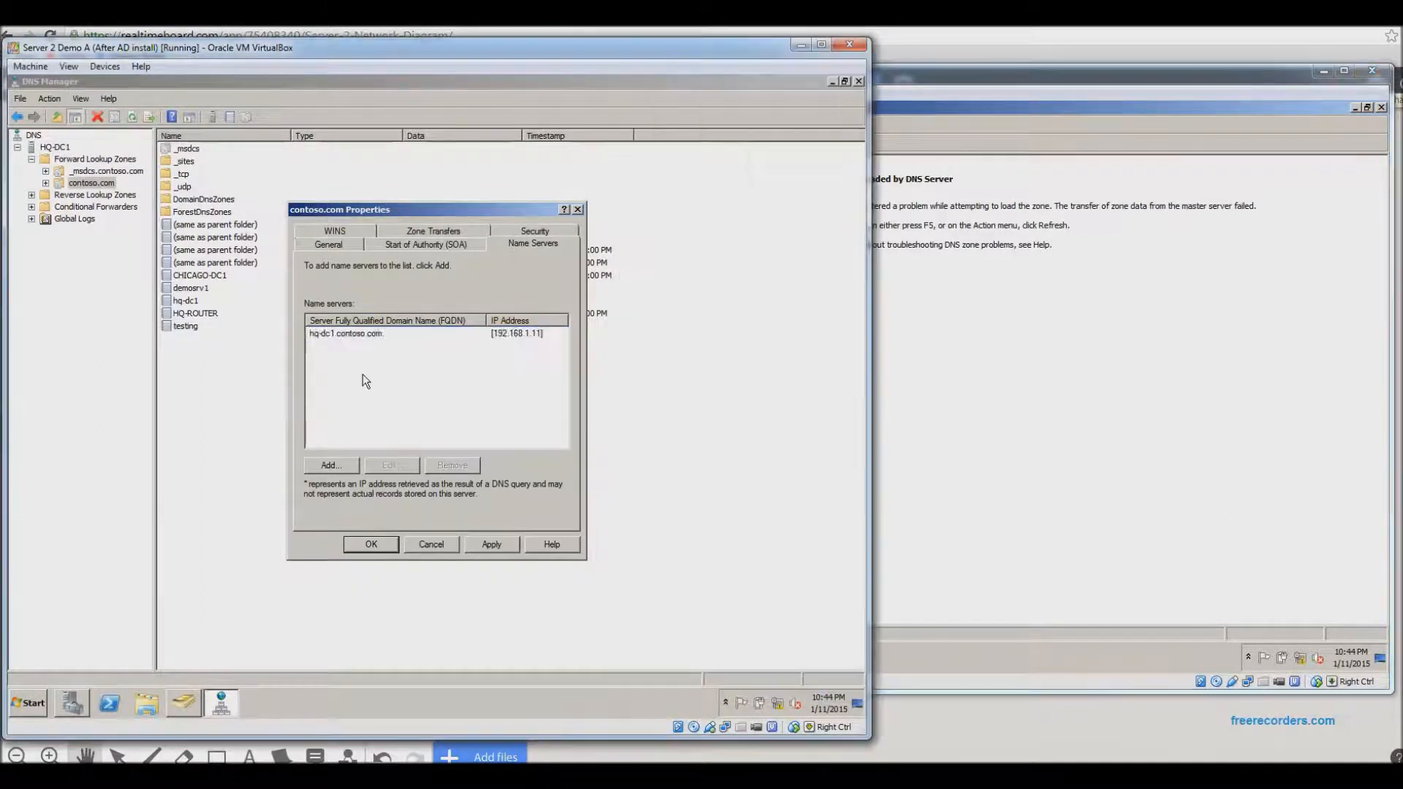
click(328, 464)
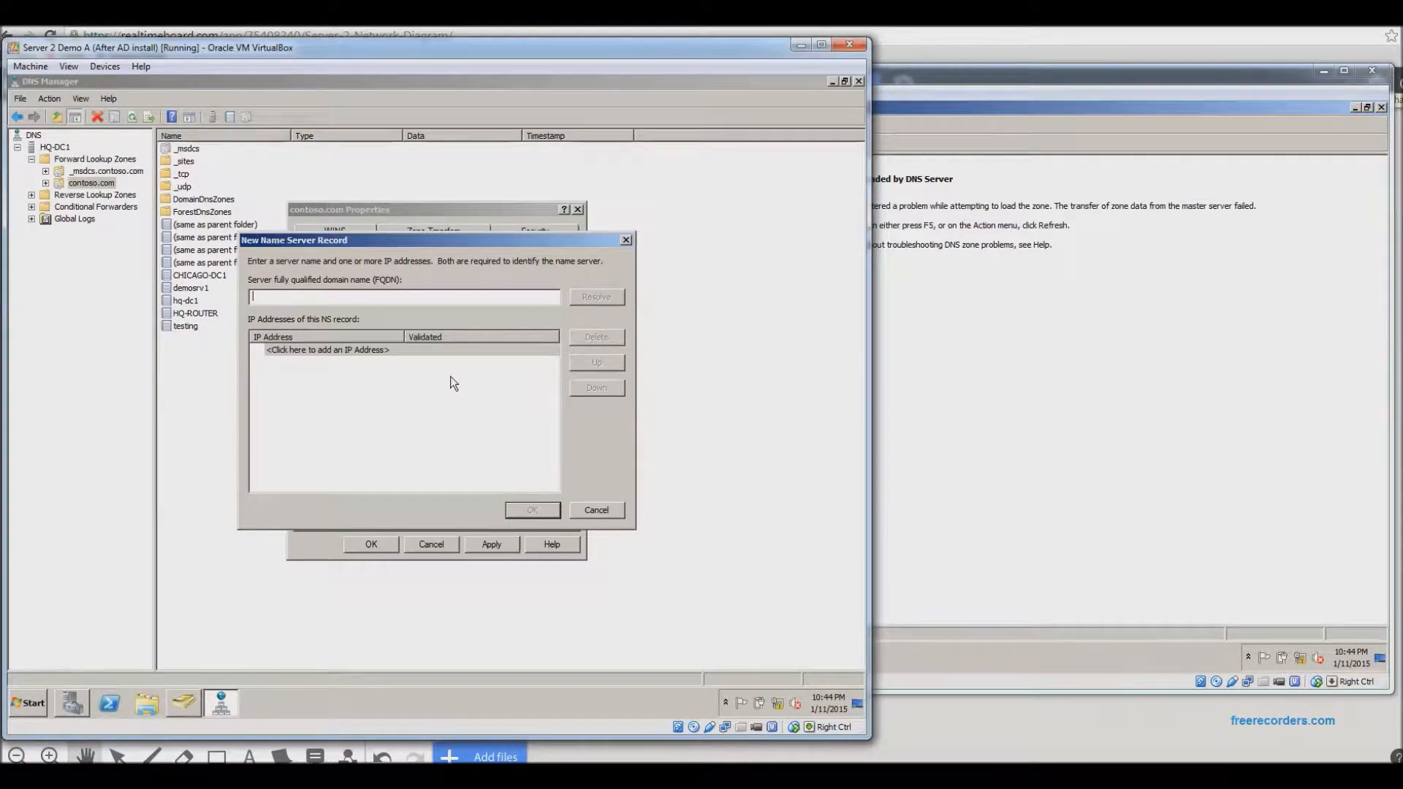
text(chicago-dc1.contoso.com)
click(607, 297)
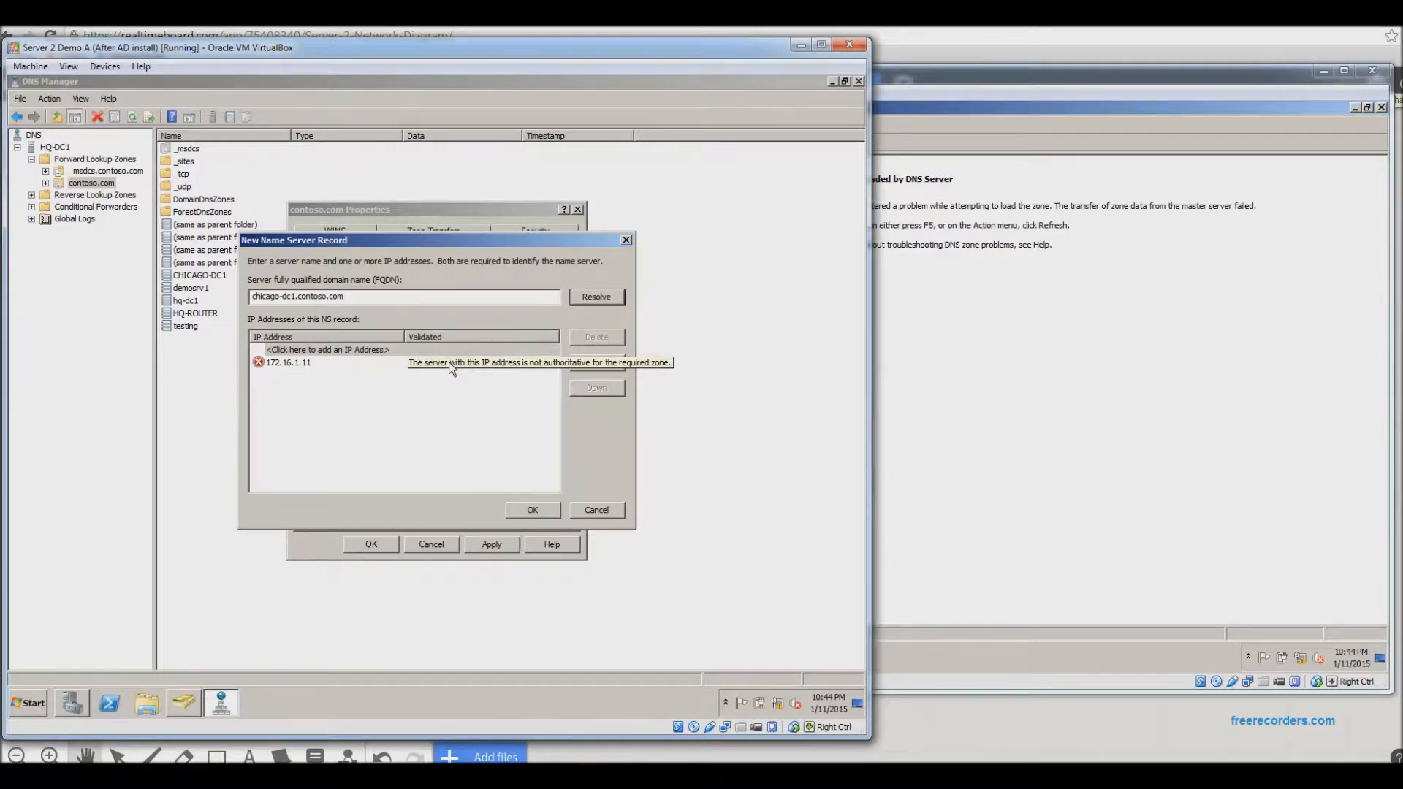
double_click(294, 361)
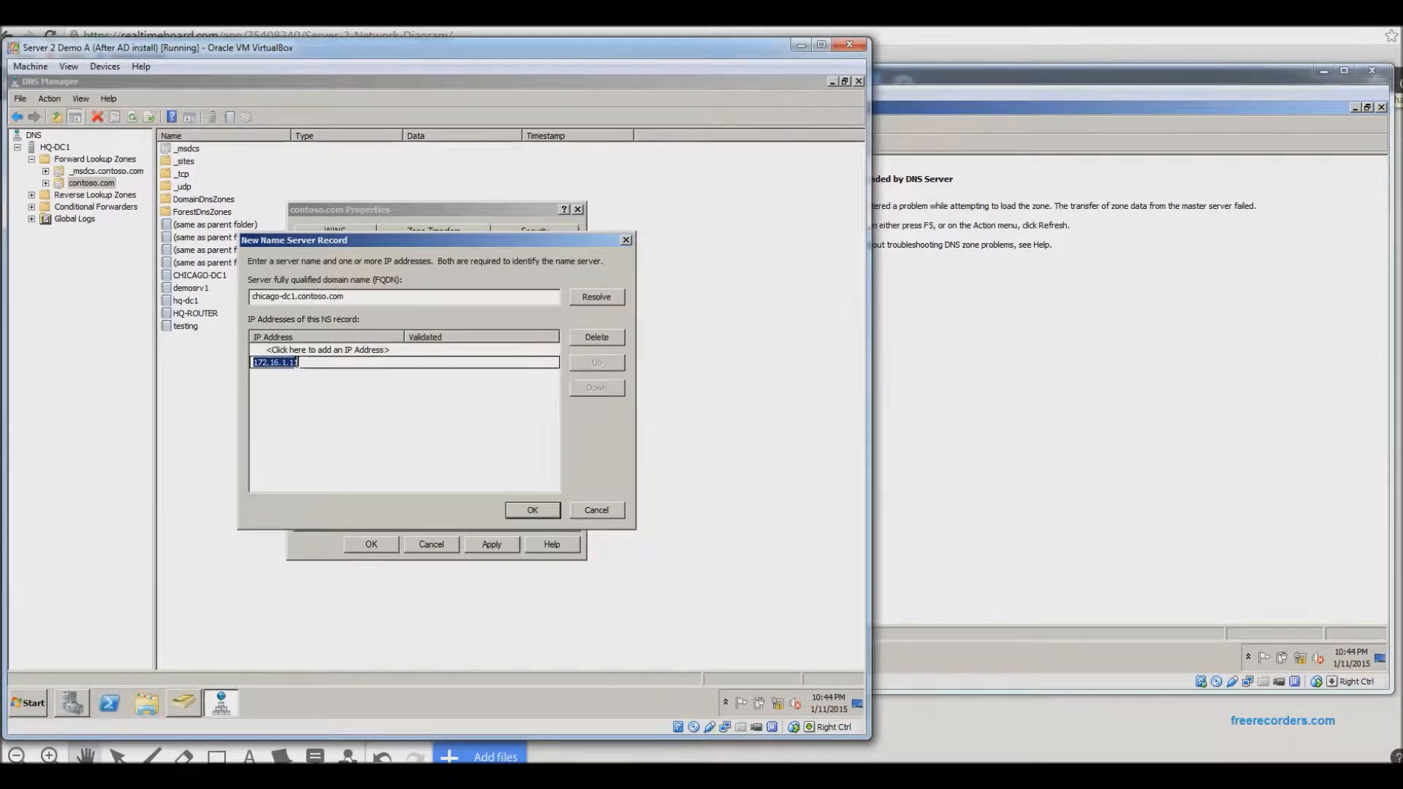
click(420, 390)
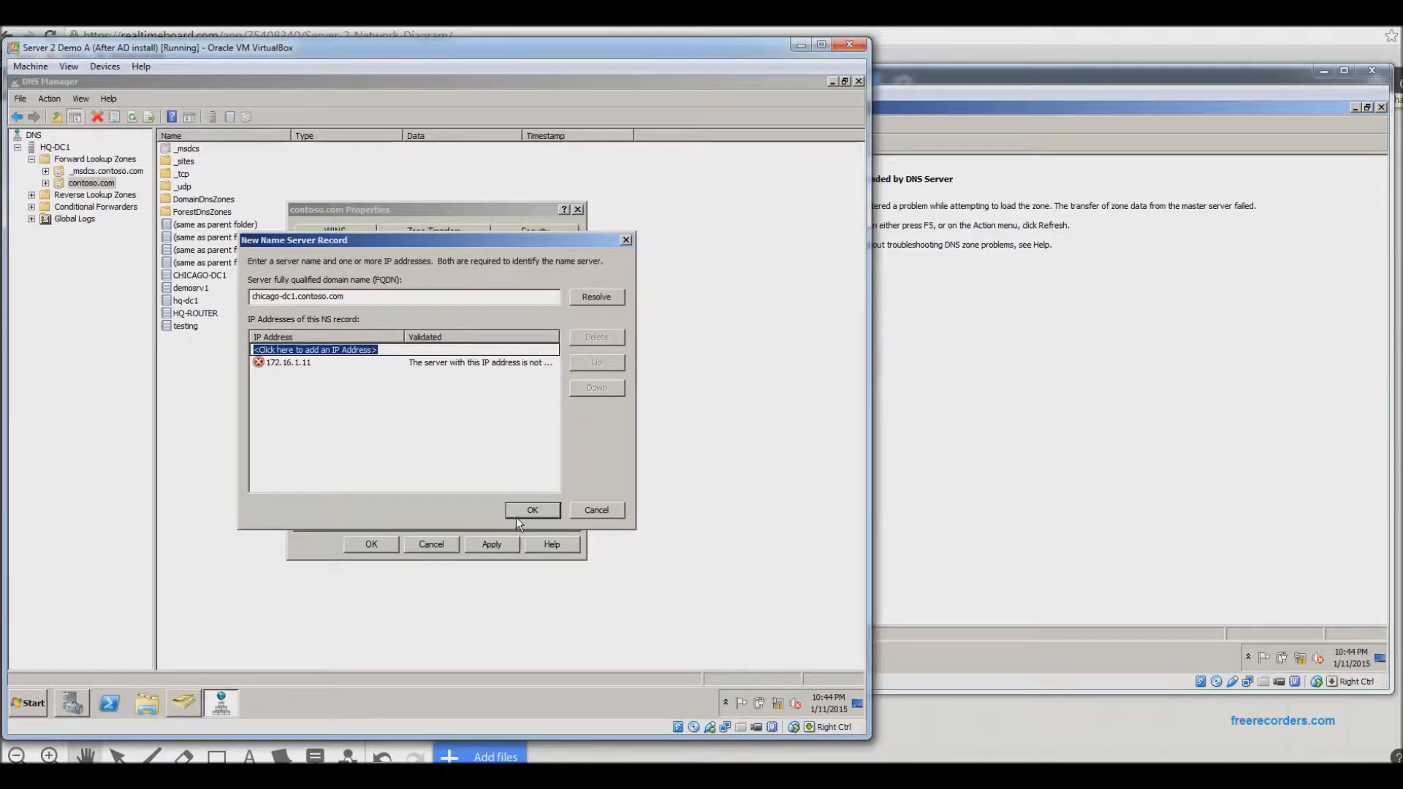
click(540, 510)
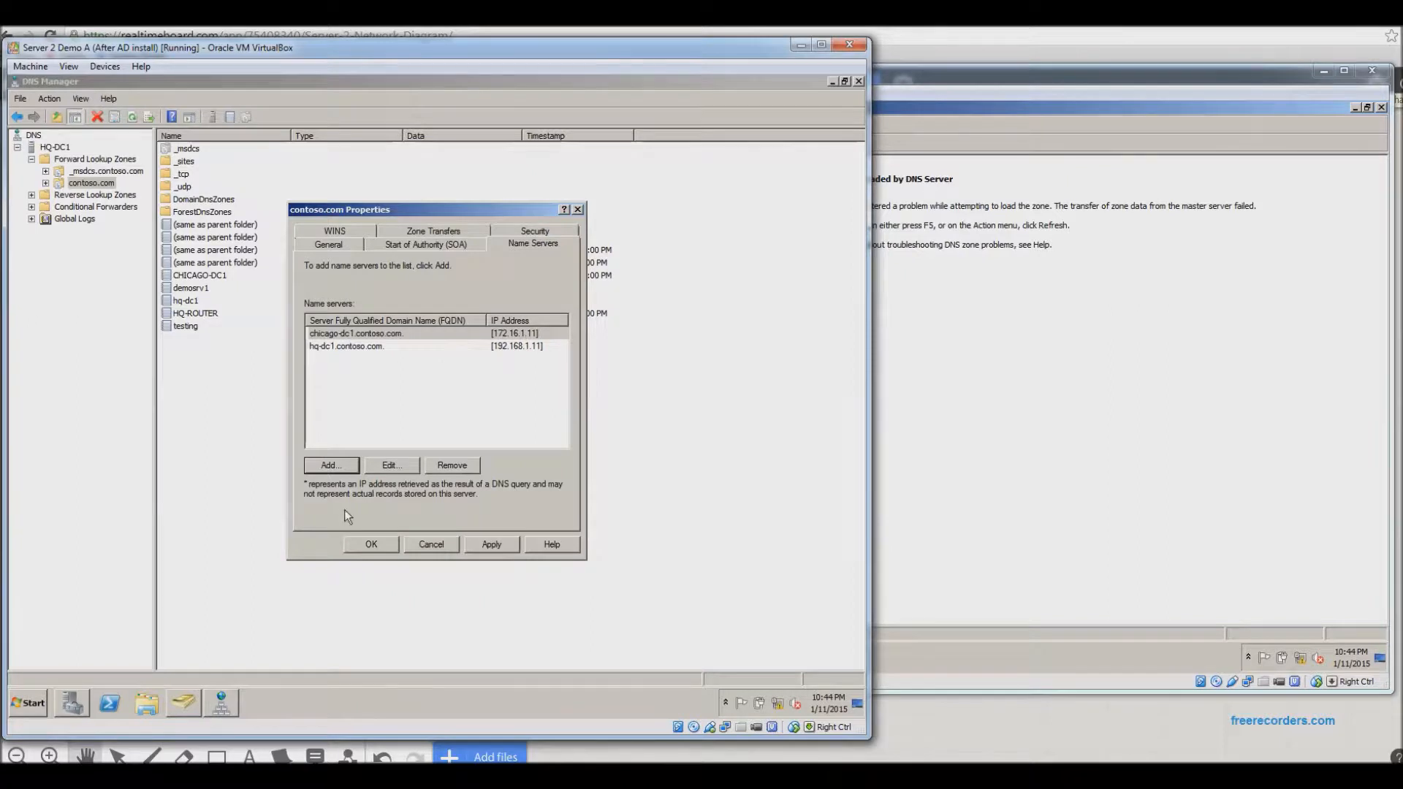
click(498, 546)
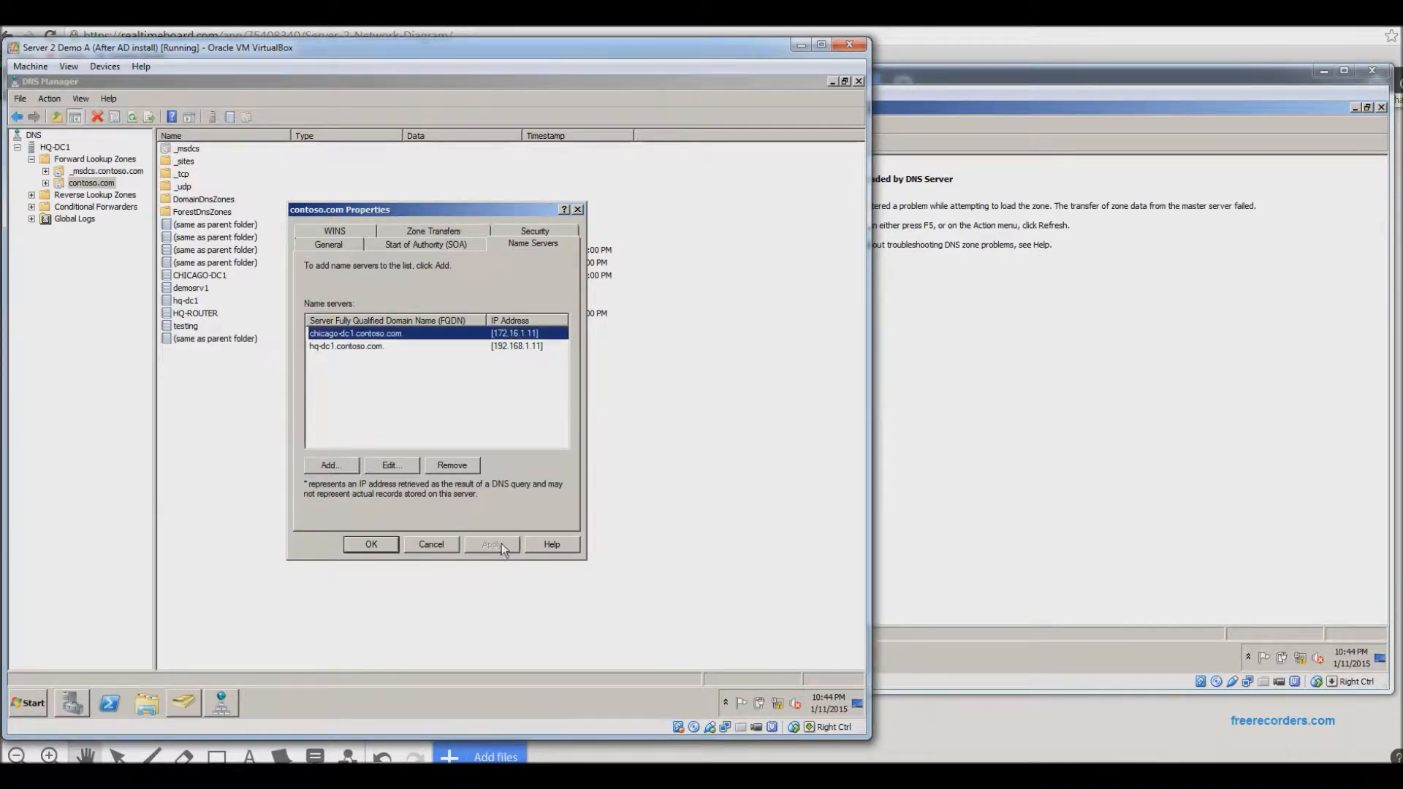
click(374, 544)
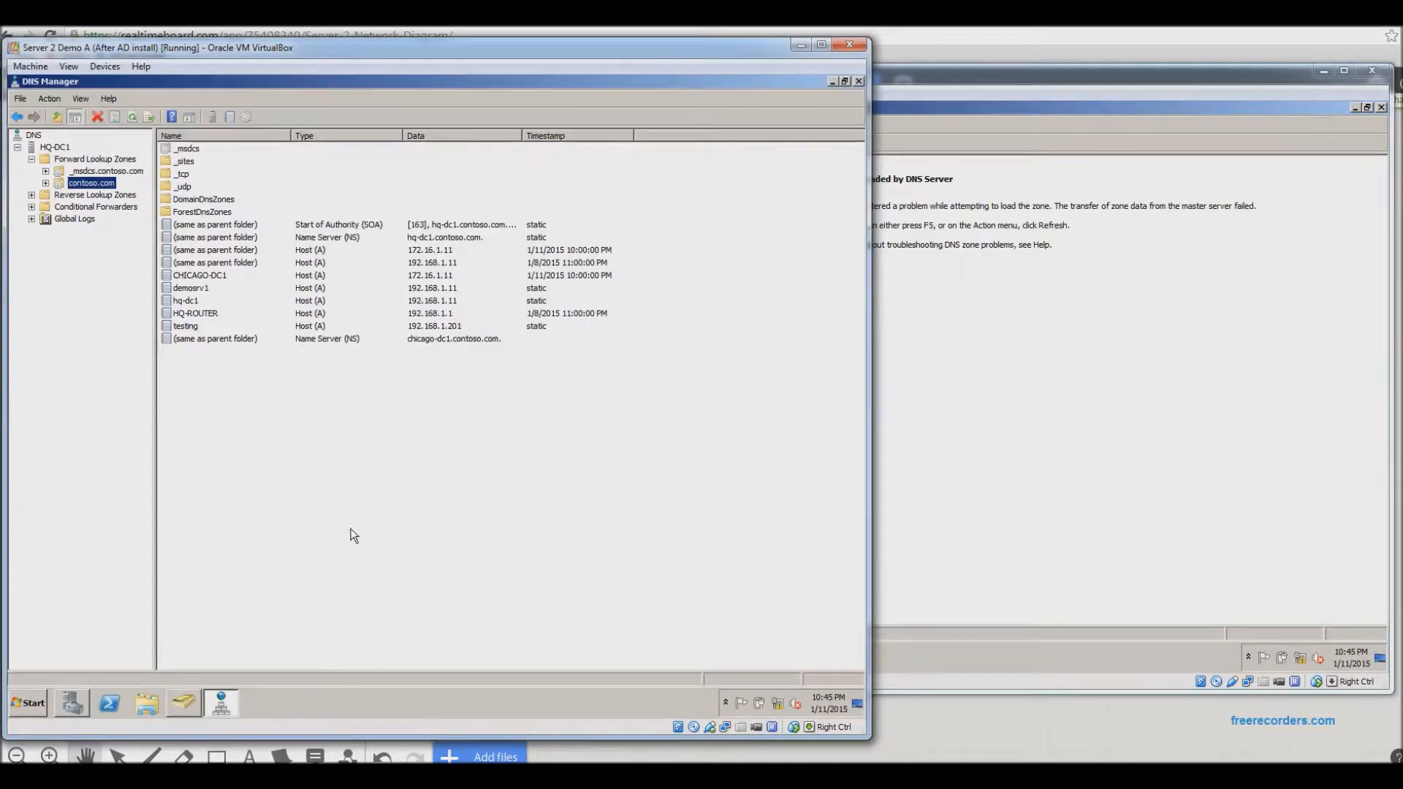
Step: Refresh the secondary contoso.com zone on CHICAGO-DC1 until its records load from the master server
click(1065, 313)
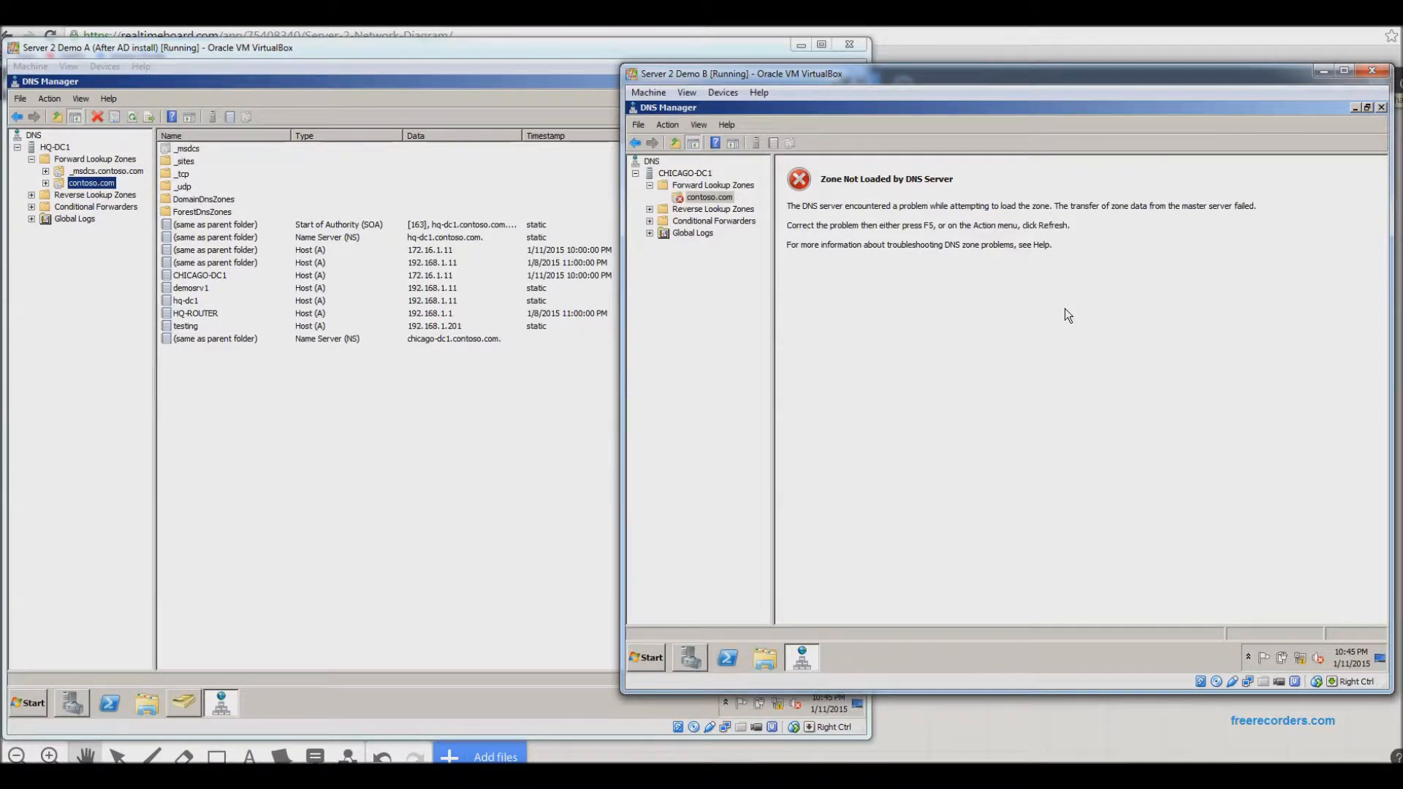
right_click(708, 196)
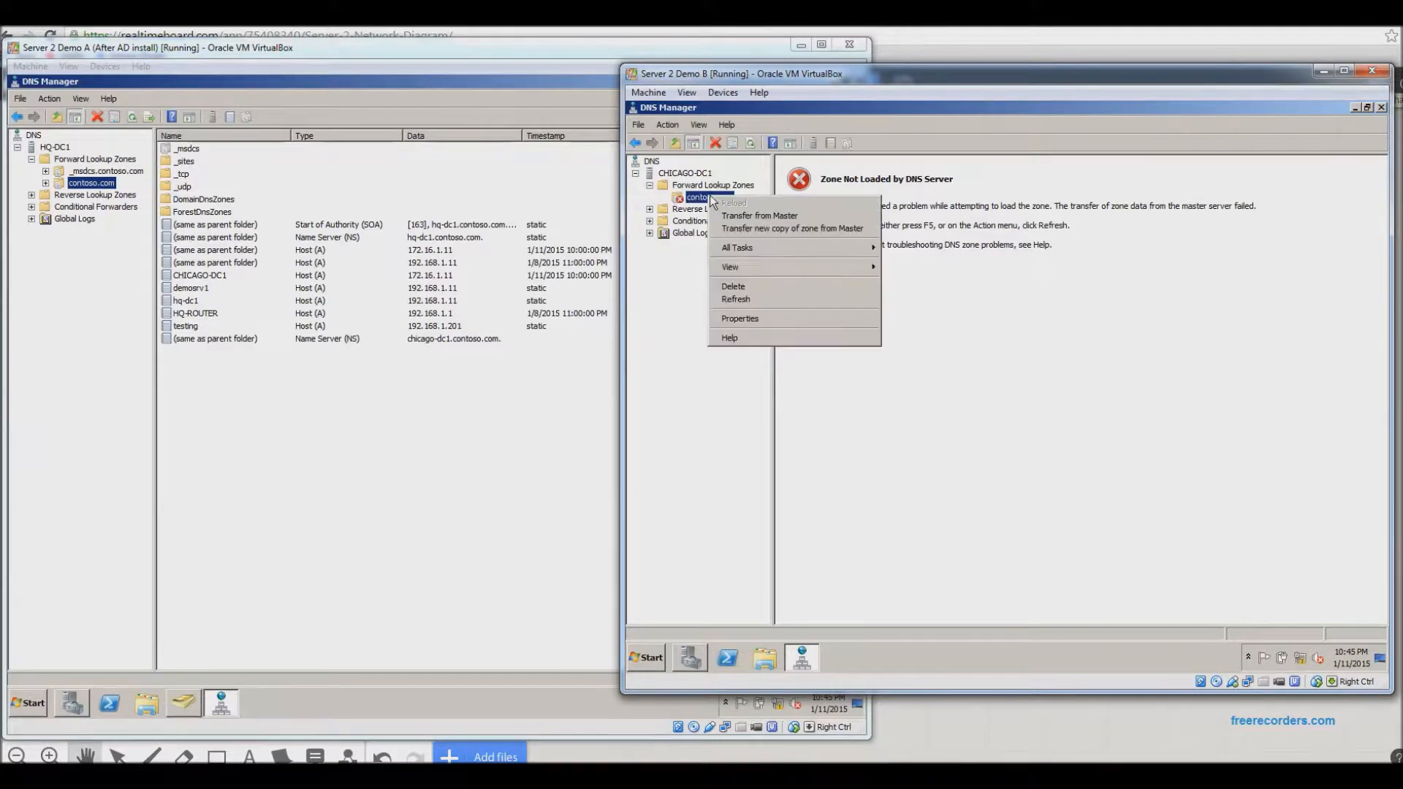
click(744, 299)
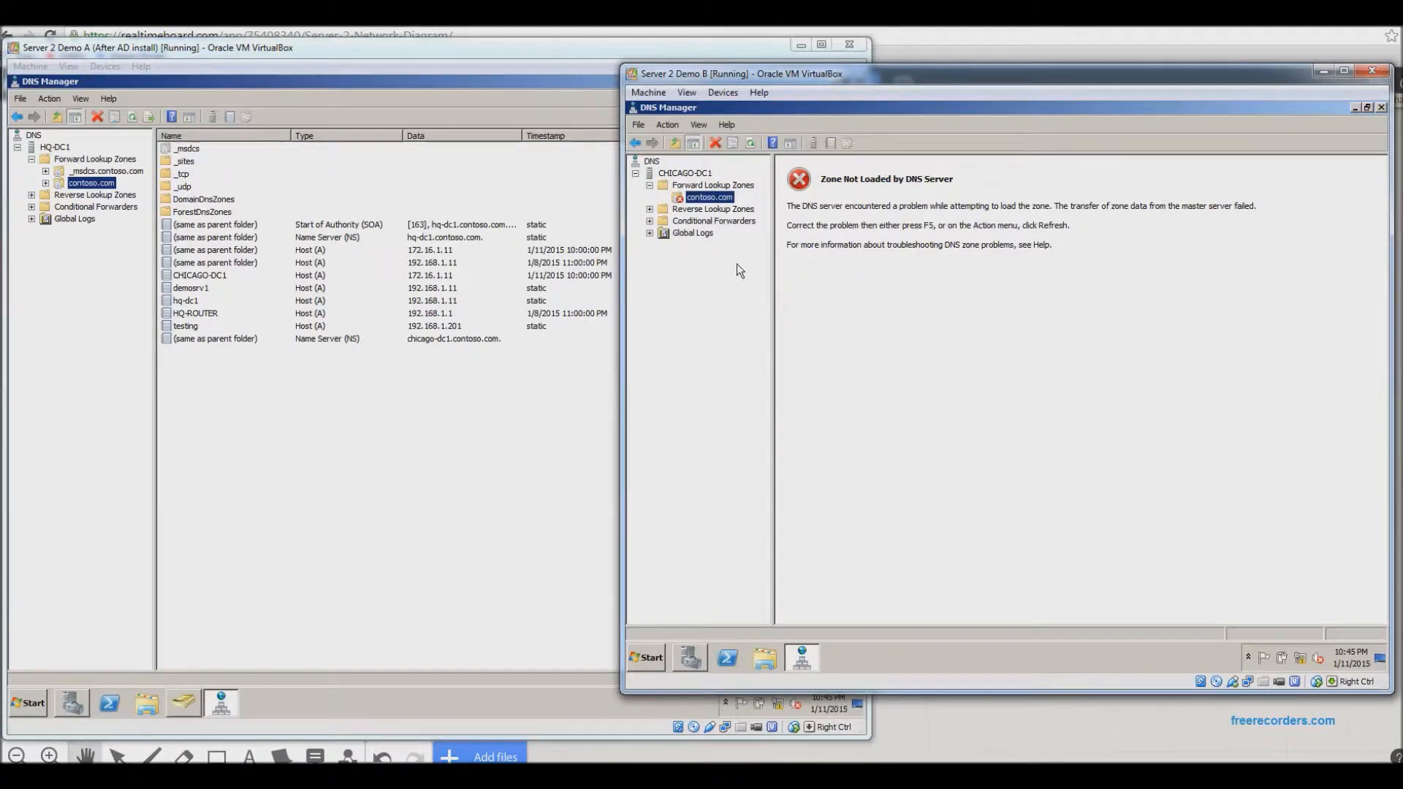
right_click(700, 196)
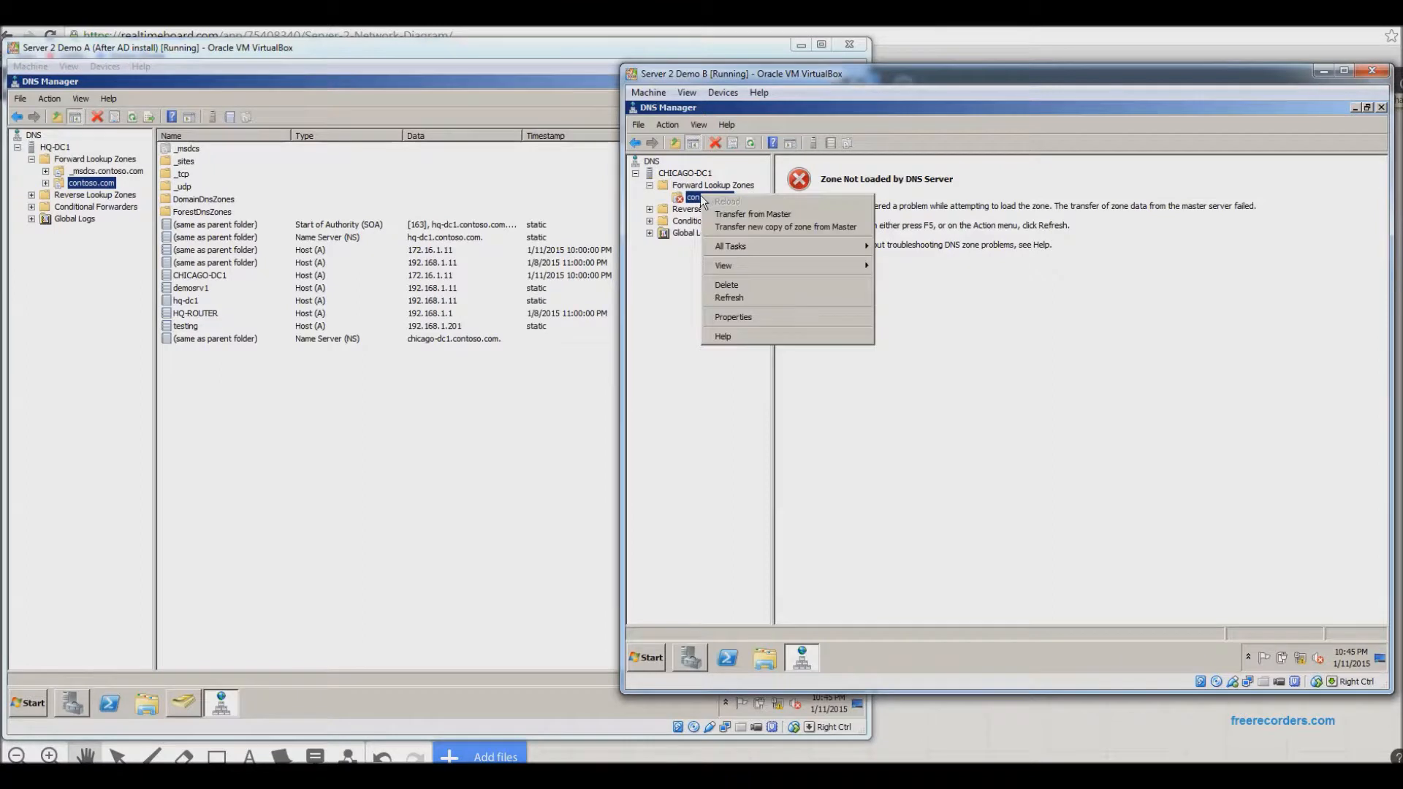
click(734, 295)
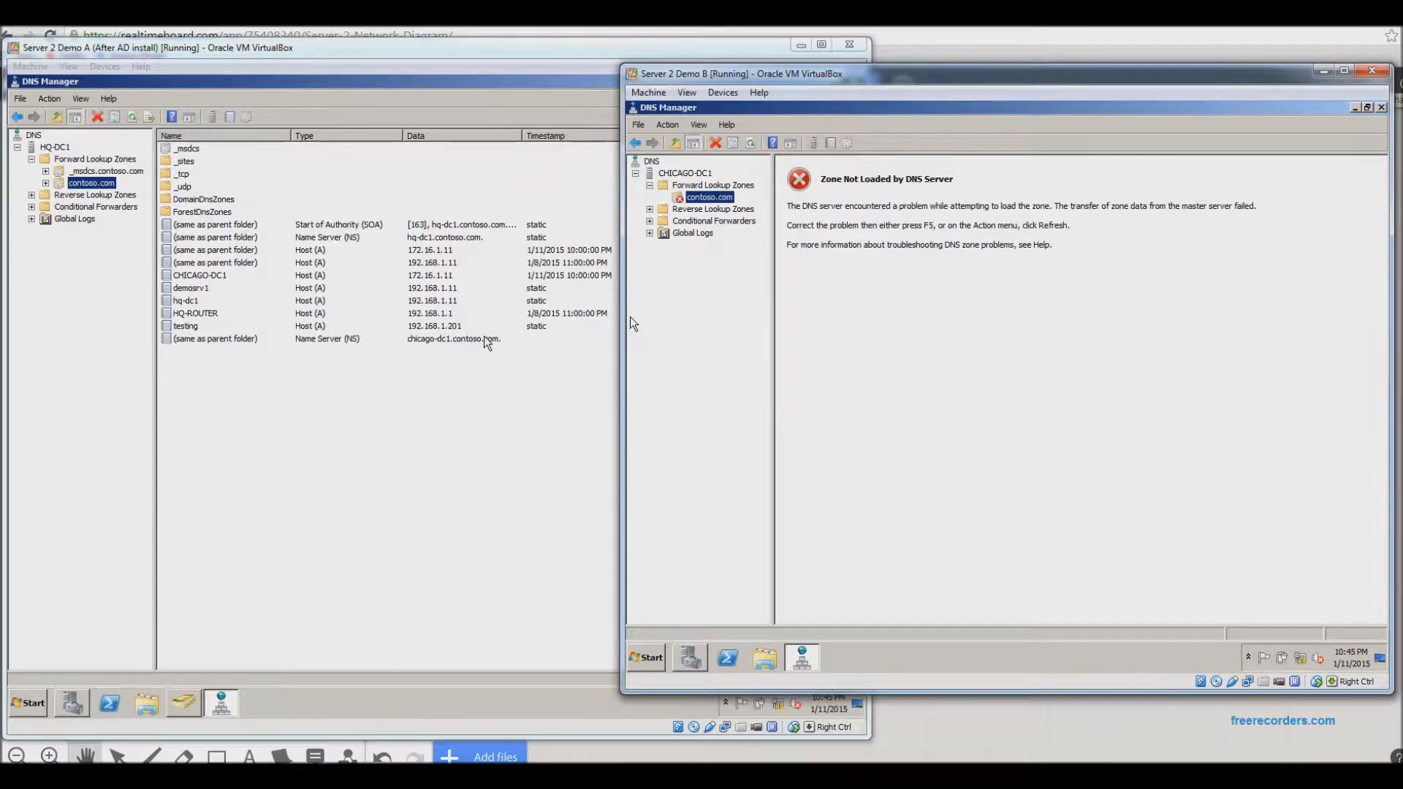
key(F5)
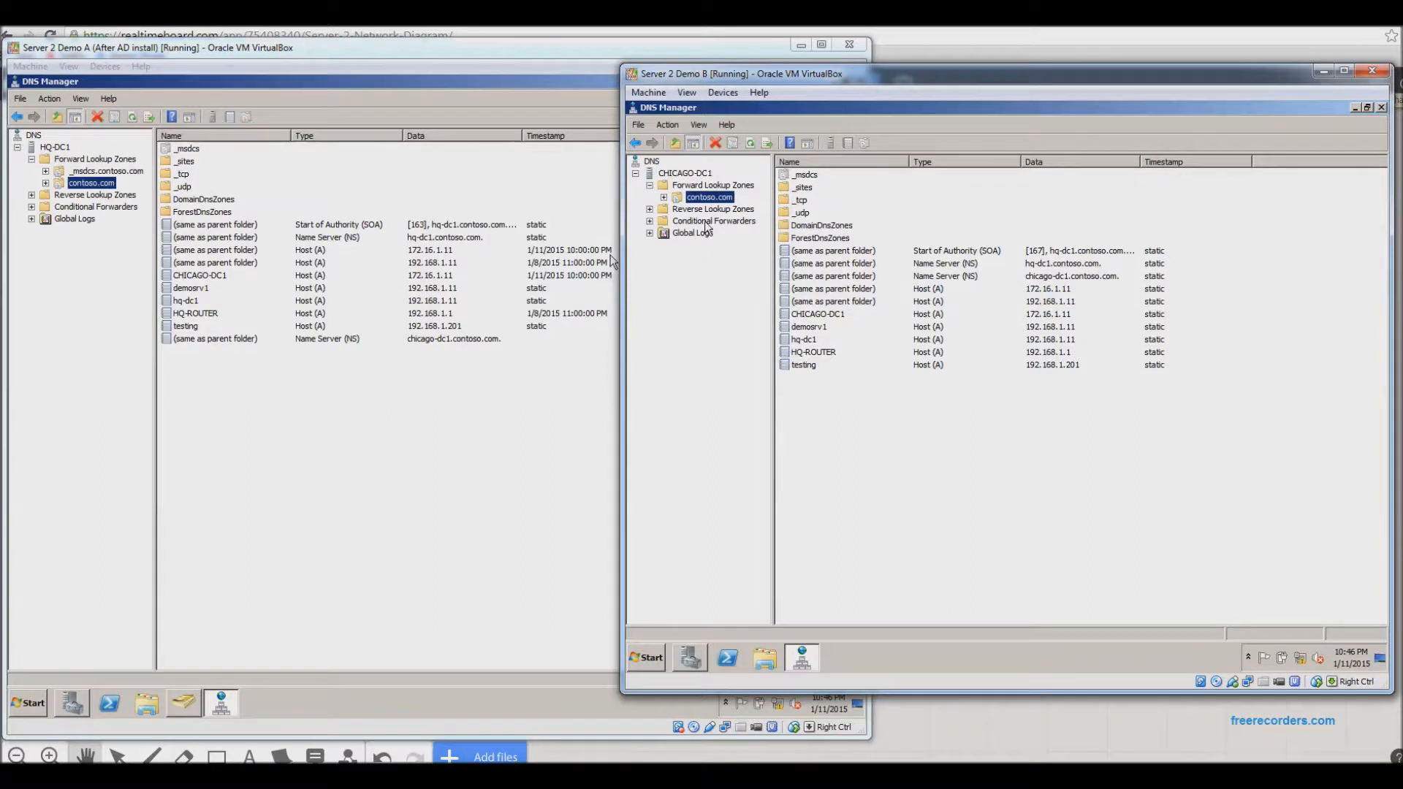
Step: Compare the commands offered for the contoso.com zone on CHICAGO-DC1 and HQ-DC1, and switch to the Server 2 Network Diagram in the browser
right_click(714, 199)
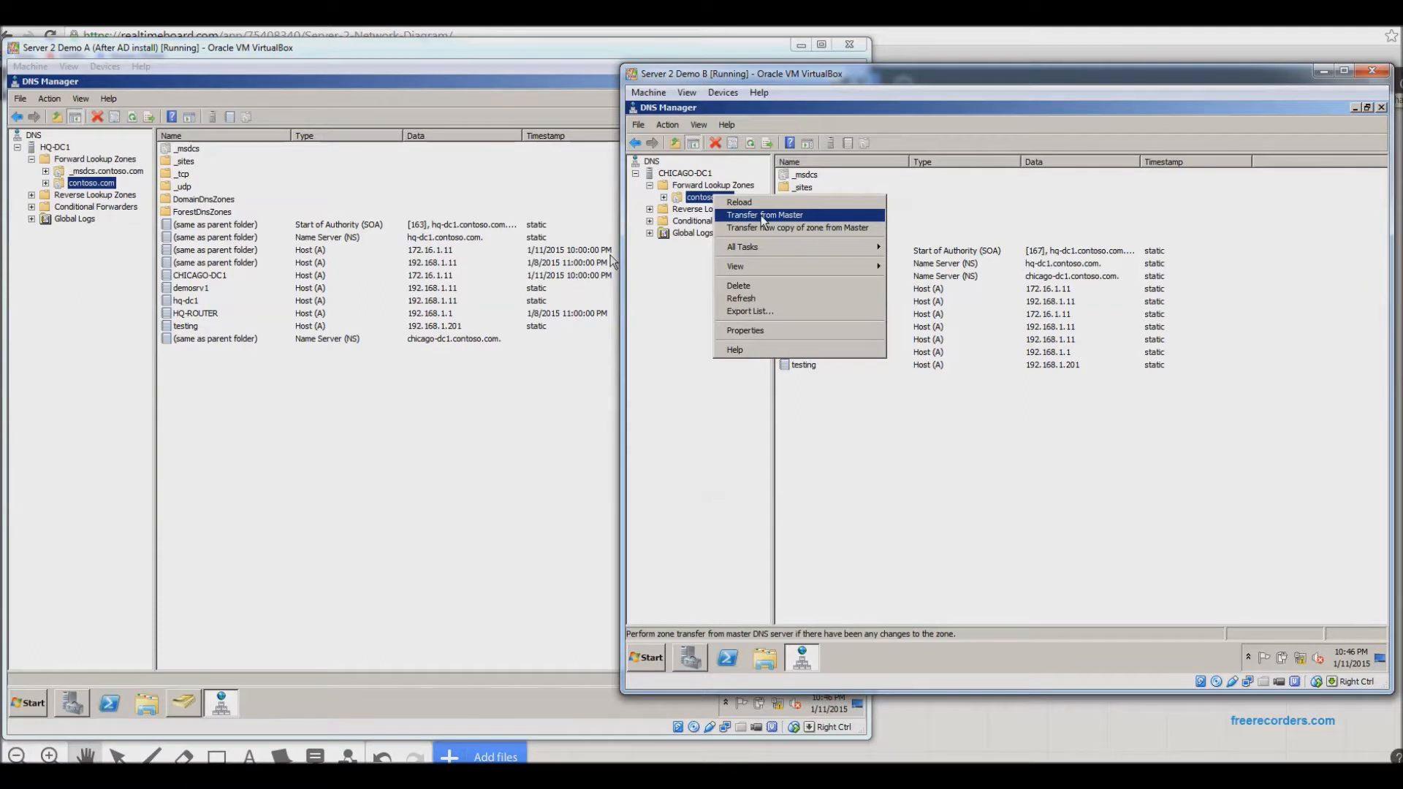
click(899, 461)
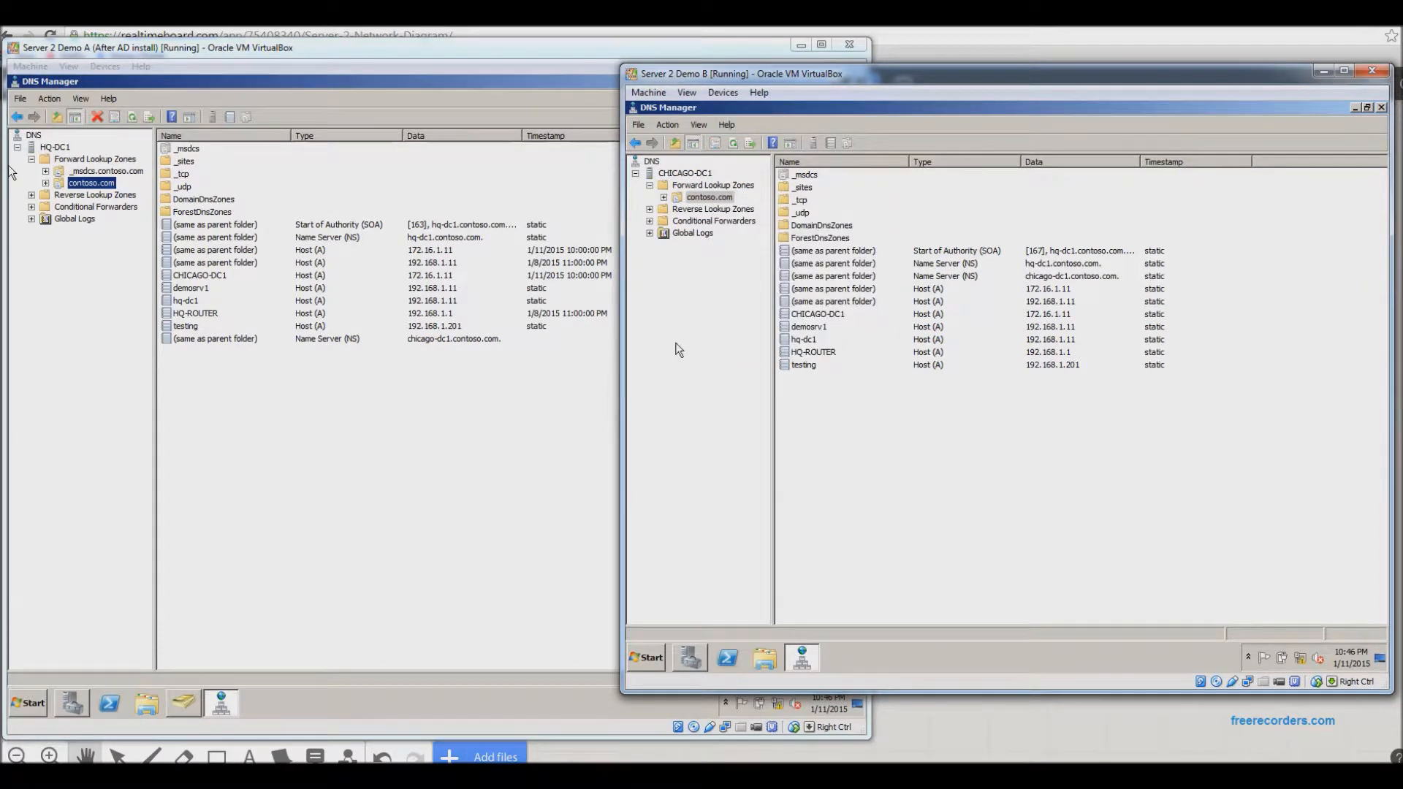
right_click(90, 183)
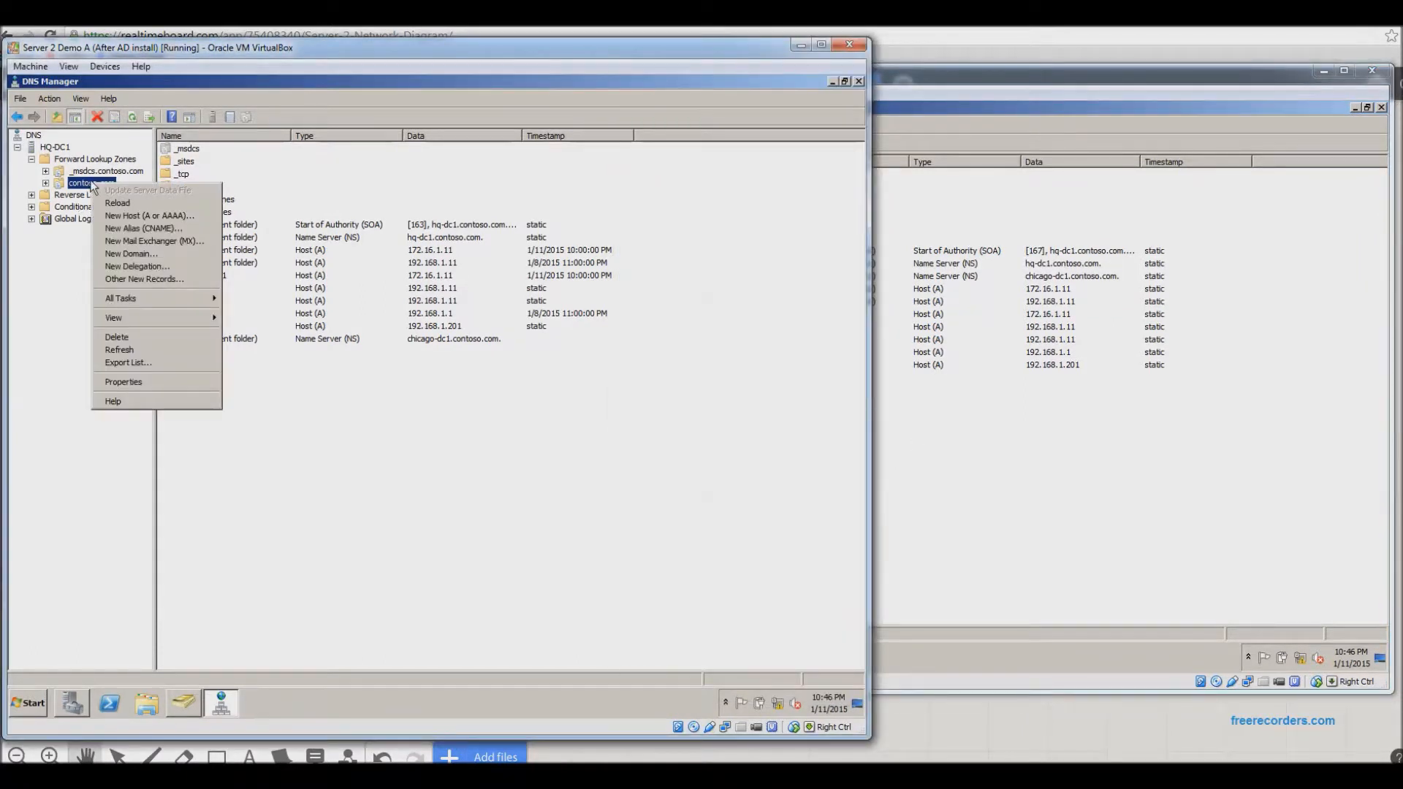
click(55, 386)
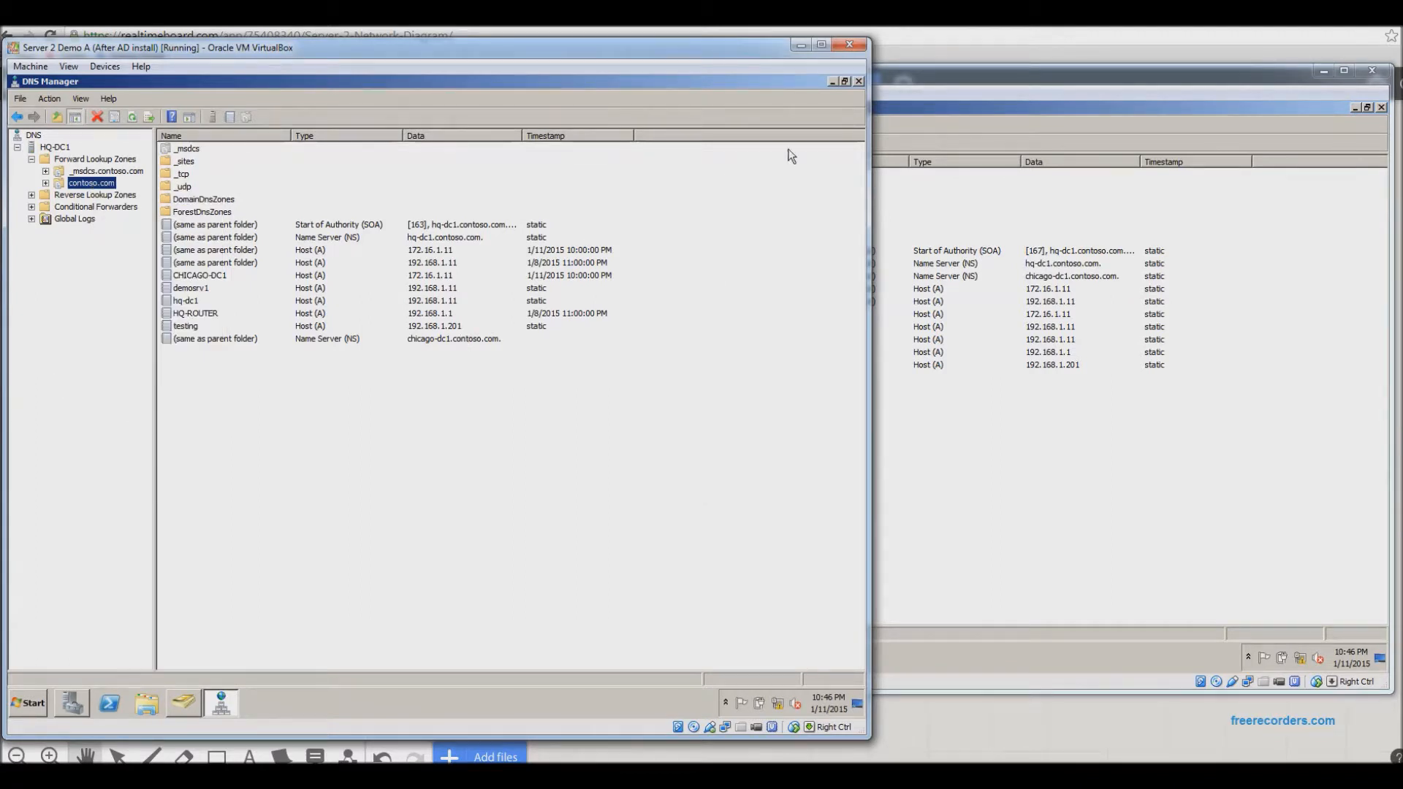
click(942, 81)
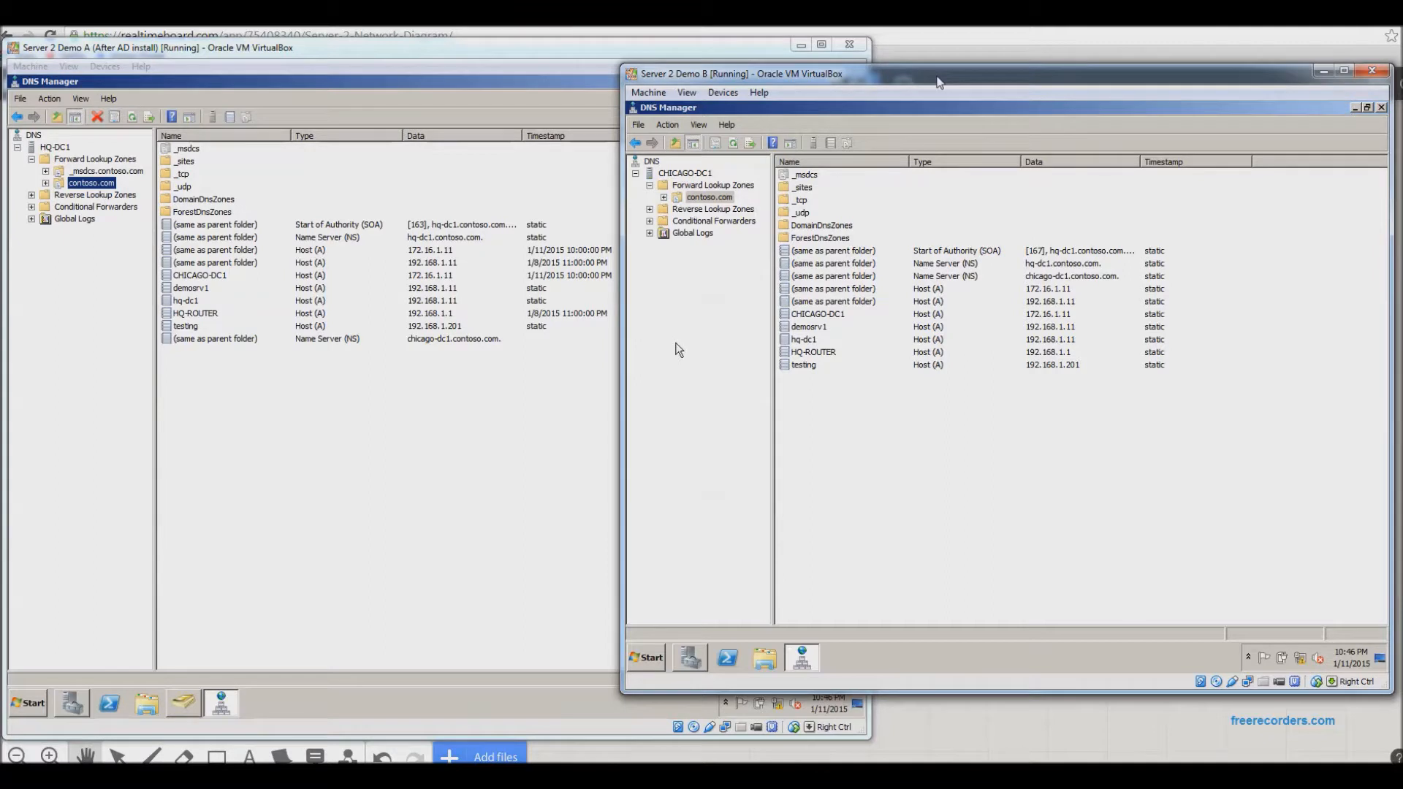
click(366, 767)
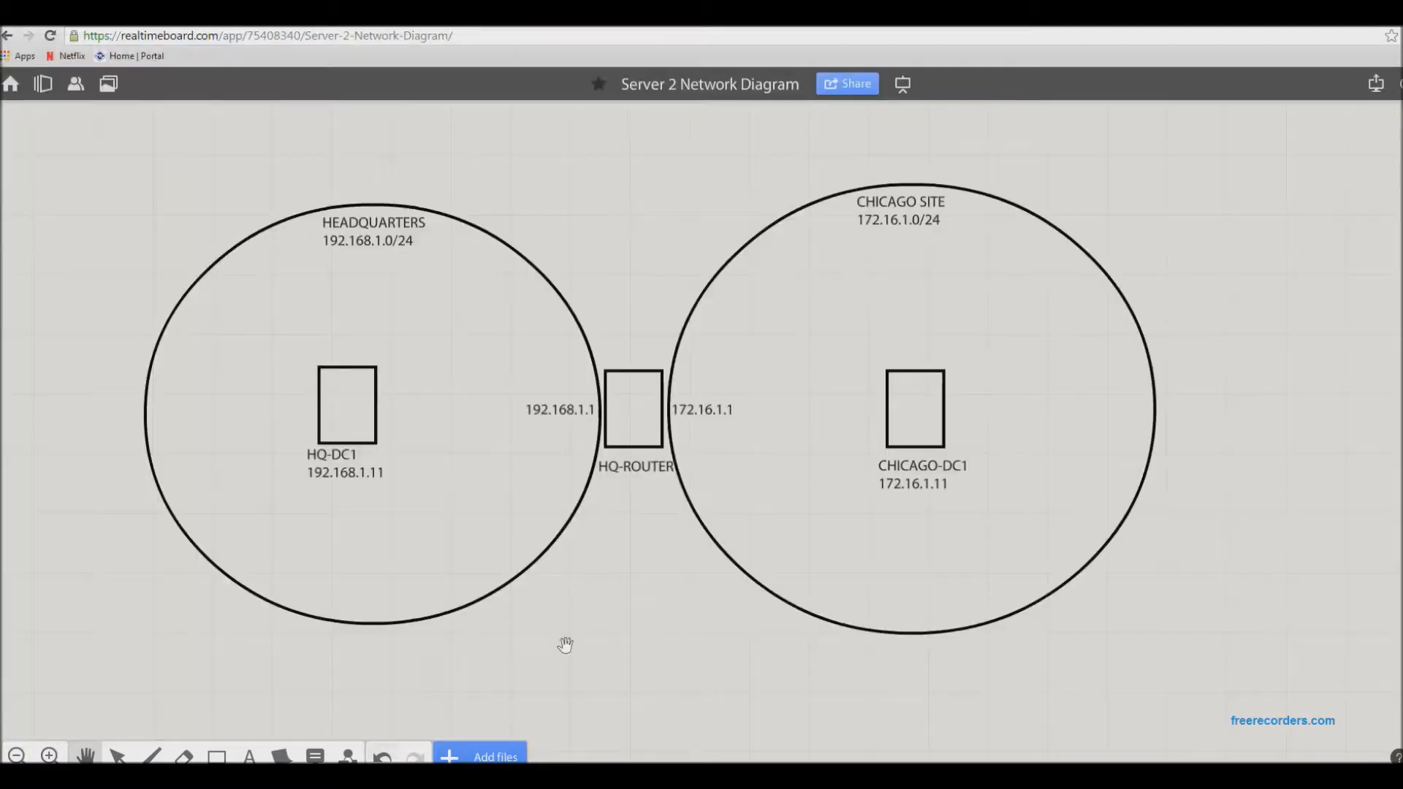